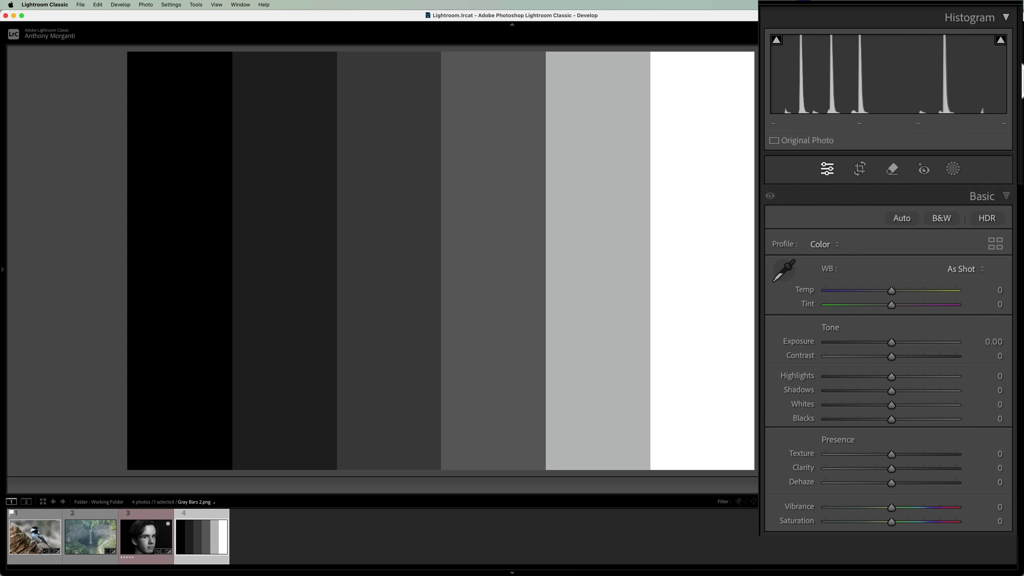
# Raise Contrast to +100 on the gray bars image to test its effect, and return it to 0.
pyautogui.moveTo(1001, 42)
pyautogui.moveTo(777, 40)
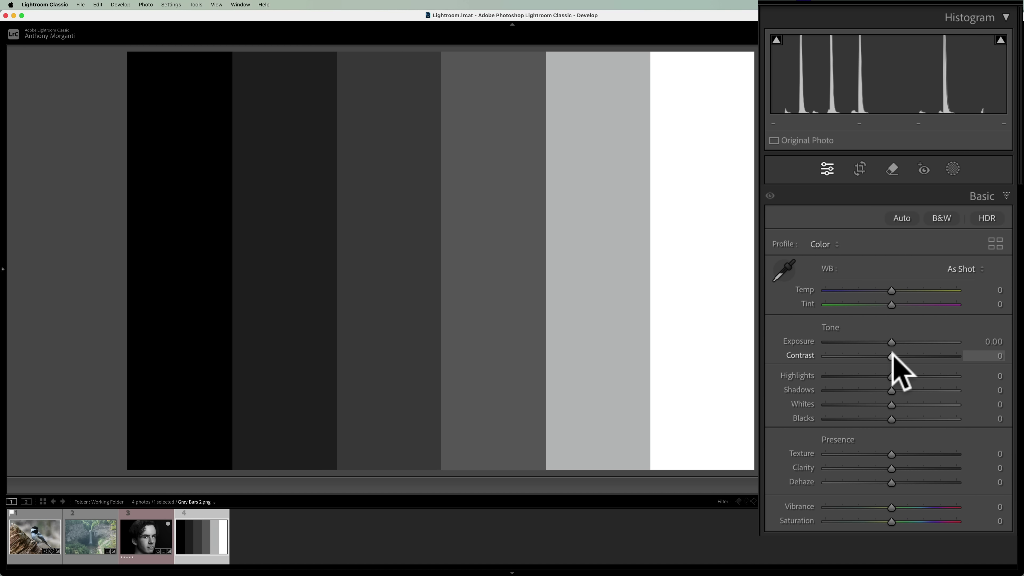
pyautogui.moveTo(892, 356); pyautogui.dragTo(988, 365)
pyautogui.click(945, 248)
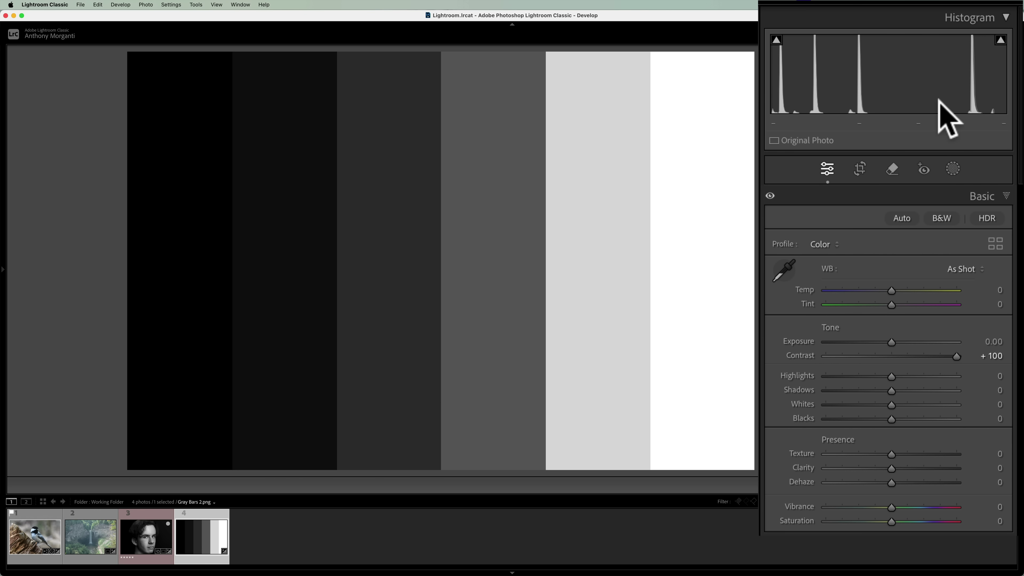
pyautogui.moveTo(957, 357); pyautogui.dragTo(889, 356)
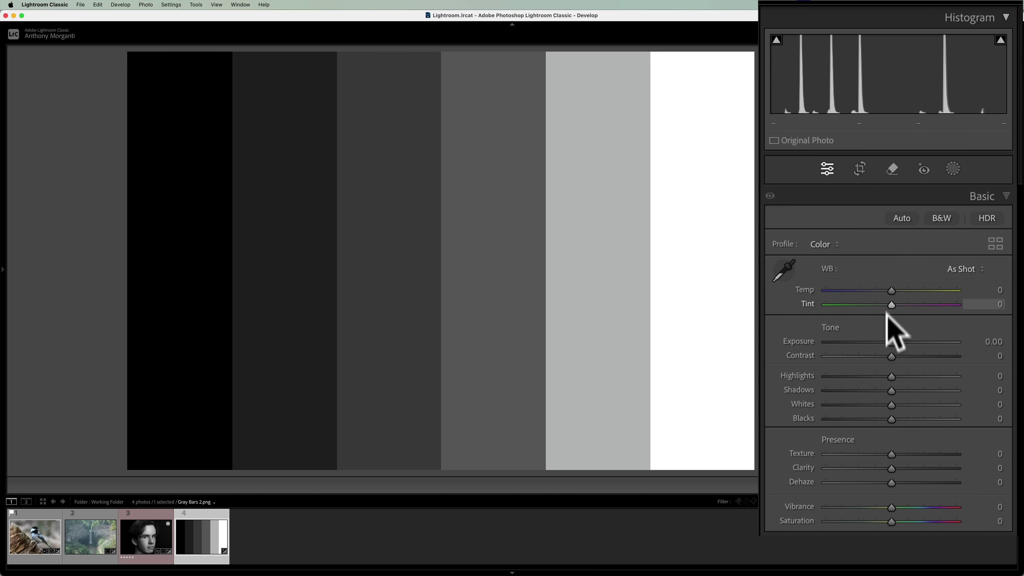
# Test the gray bars again with Contrast at +100 and +91, and reset Contrast to 0.
pyautogui.moveTo(891, 356); pyautogui.dragTo(985, 234)
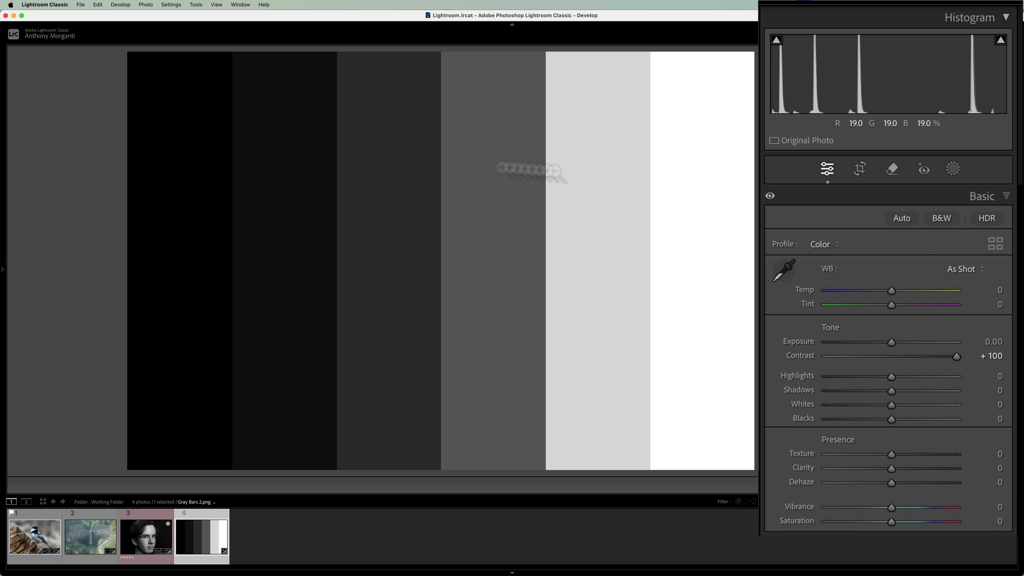
pyautogui.moveTo(956, 356)
pyautogui.mouseDown()
pyautogui.moveTo(914, 356)
pyautogui.moveTo(972, 357)
pyautogui.moveTo(881, 357)
pyautogui.moveTo(980, 356)
pyautogui.moveTo(900, 357)
pyautogui.moveTo(953, 359)
pyautogui.mouseUp()
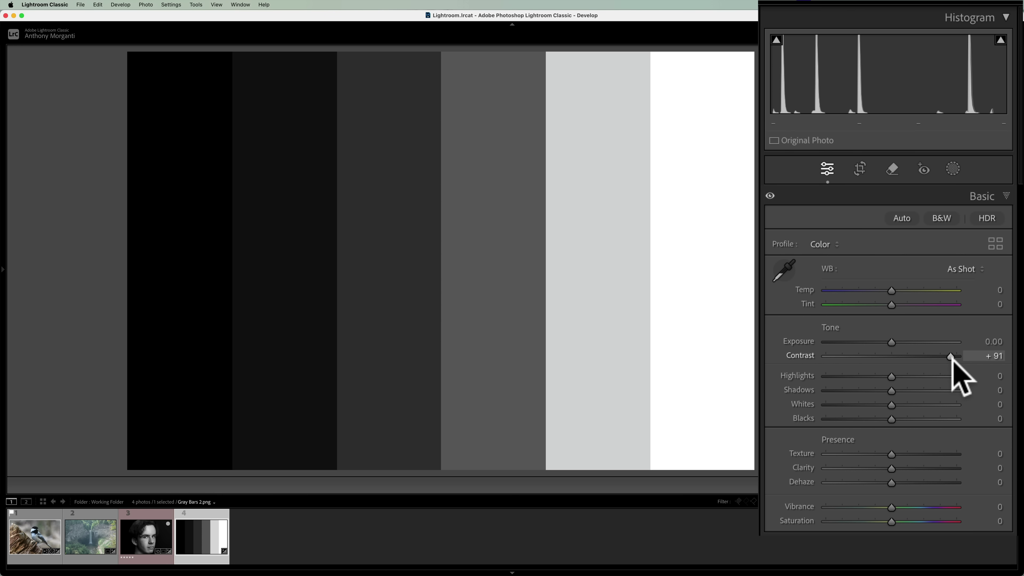
pyautogui.moveTo(952, 358); pyautogui.dragTo(965, 230)
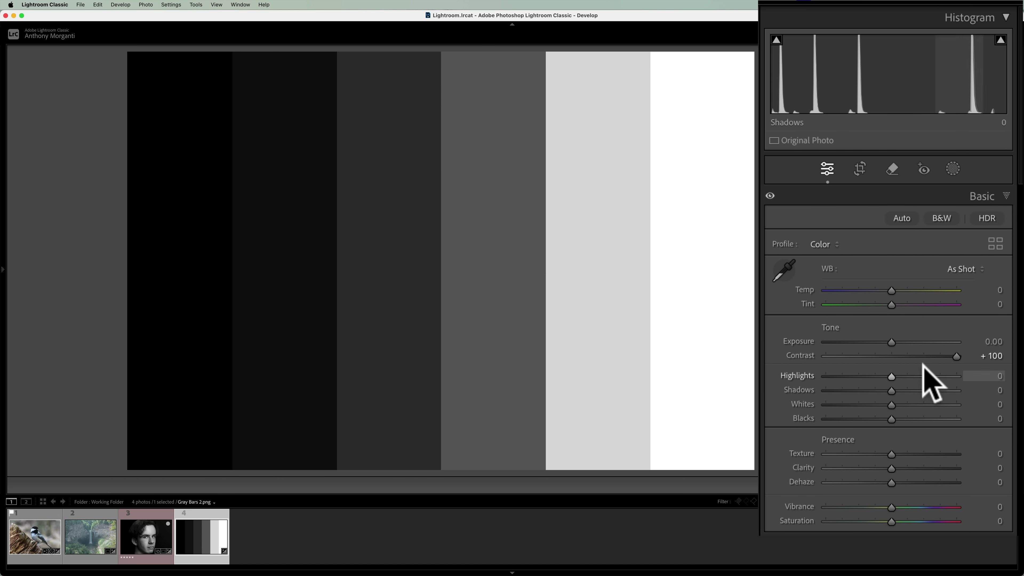
pyautogui.moveTo(951, 356); pyautogui.dragTo(892, 354)
pyautogui.doubleClick(891, 356)
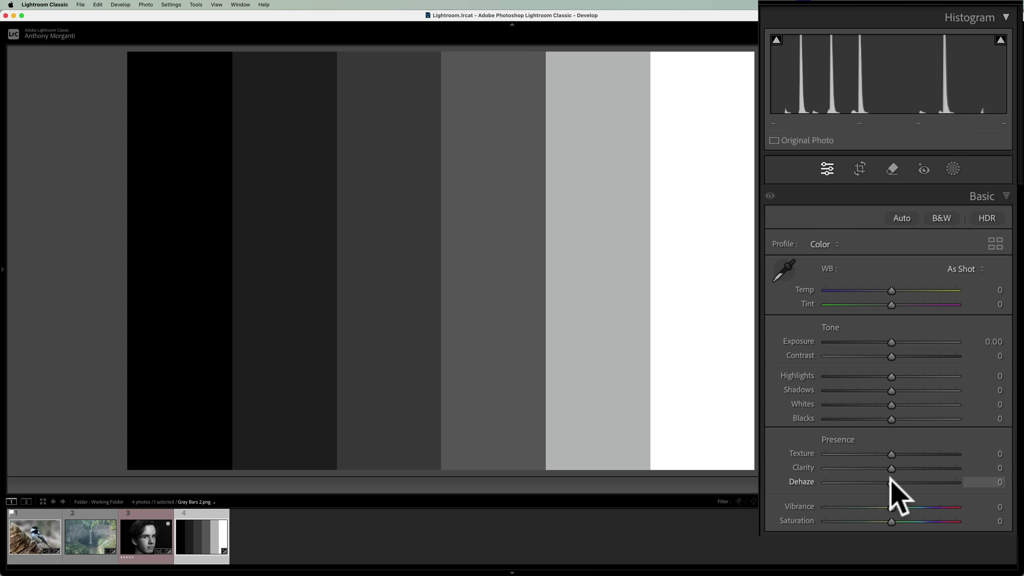
# Try Dehaze at +3 and +100 on the gray bars, and lower it to +4.
pyautogui.moveTo(892, 479)
pyautogui.mouseDown()
pyautogui.moveTo(995, 486)
pyautogui.moveTo(894, 484)
pyautogui.mouseUp()
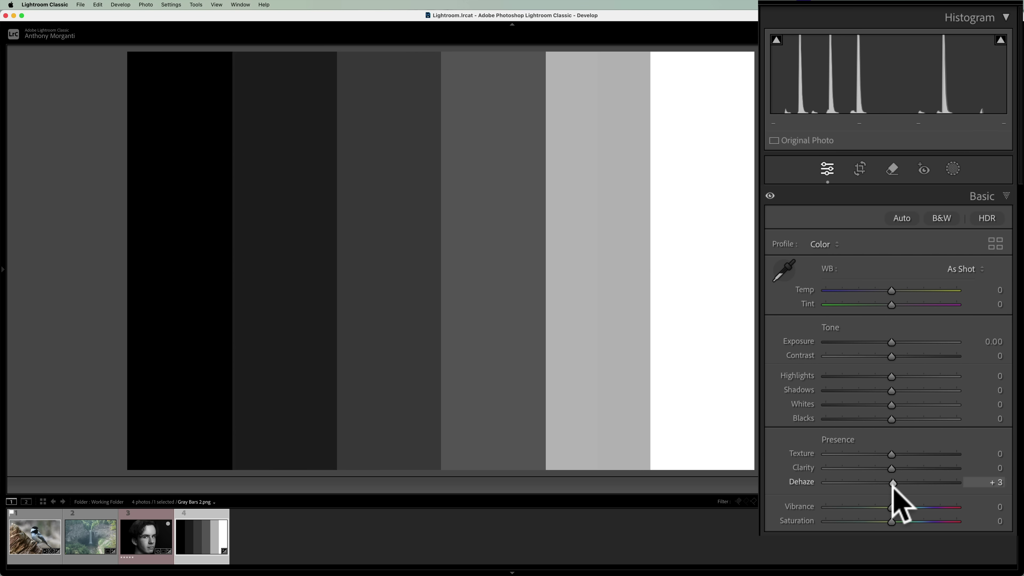
pyautogui.moveTo(894, 480); pyautogui.dragTo(994, 487)
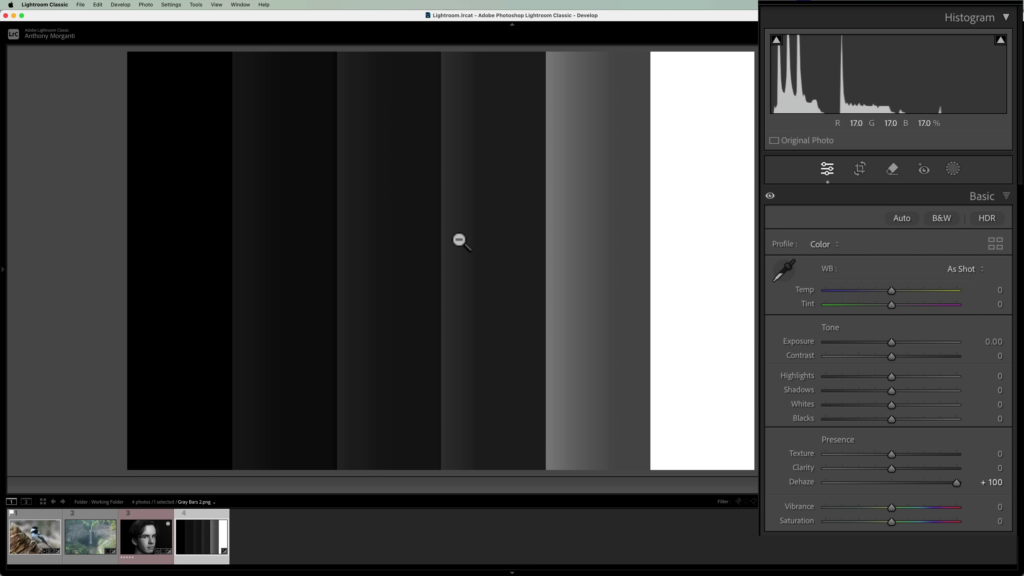
pyautogui.moveTo(956, 483); pyautogui.dragTo(891, 487)
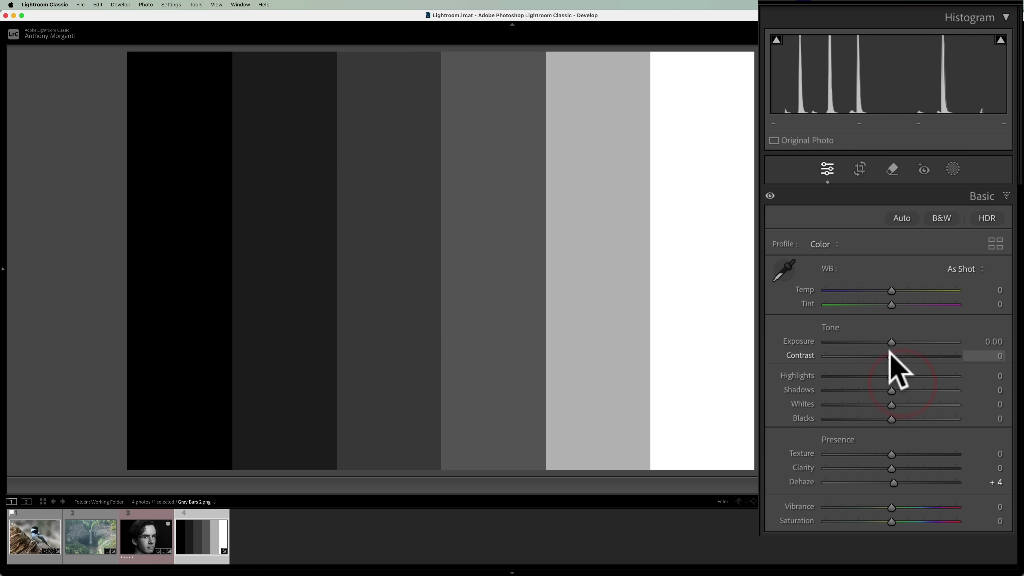
# Raise Contrast to +100 for comparison, and reset both Contrast and Dehaze to 0.
pyautogui.moveTo(891, 352); pyautogui.dragTo(1017, 359)
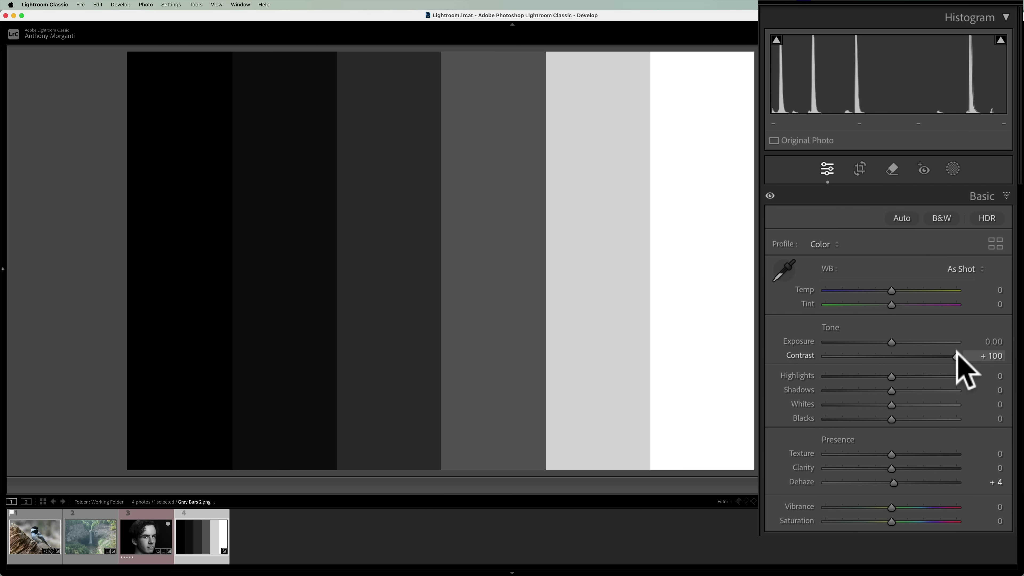
pyautogui.moveTo(958, 357); pyautogui.dragTo(897, 368)
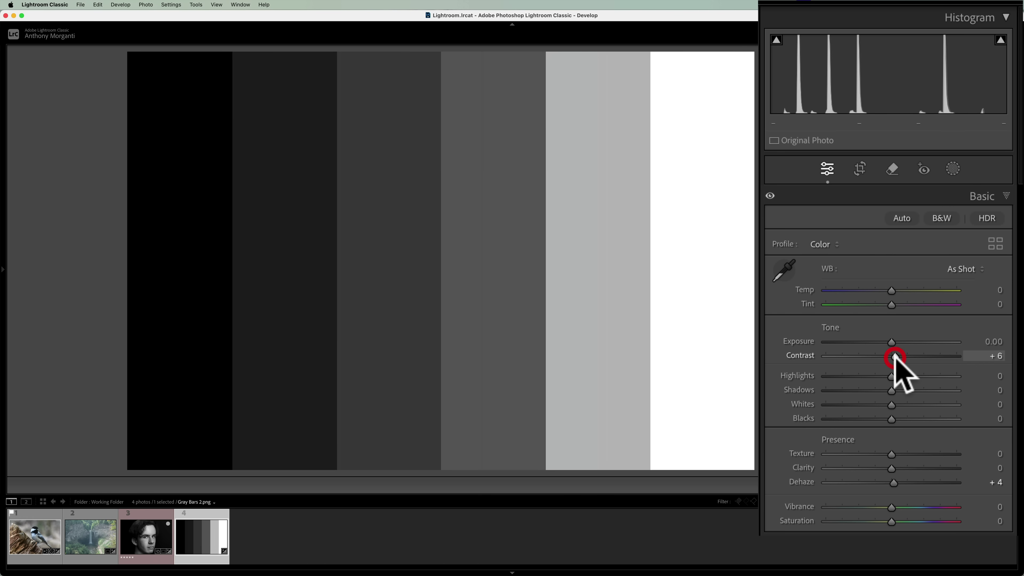
pyautogui.moveTo(892, 481)
pyautogui.mouseDown()
pyautogui.moveTo(958, 480)
pyautogui.moveTo(892, 482)
pyautogui.mouseUp()
pyautogui.click(891, 483)
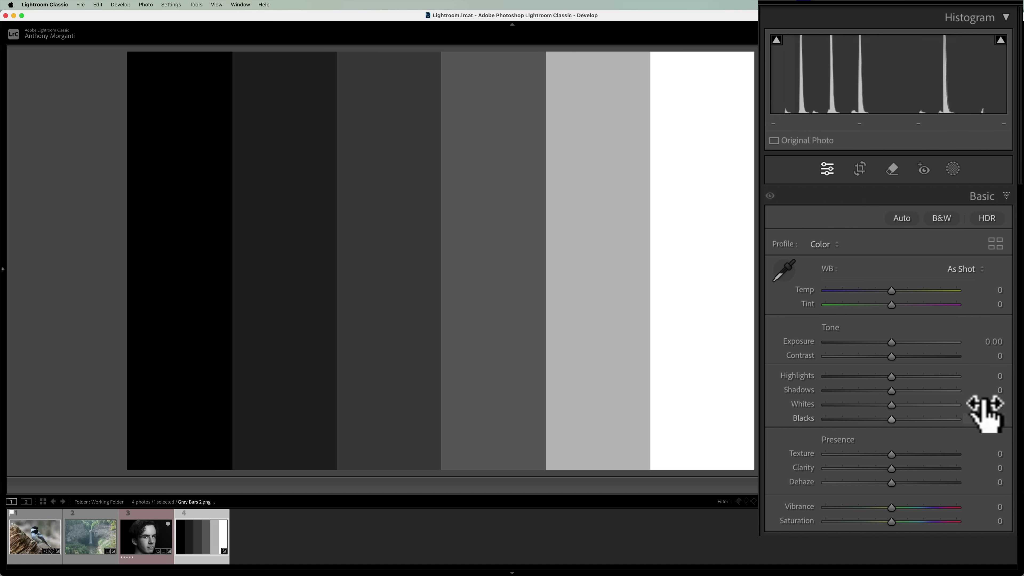
# Try Clarity at +77, -6 and +35 on the gray bars, and reset it to 0.
pyautogui.moveTo(892, 468); pyautogui.dragTo(940, 469)
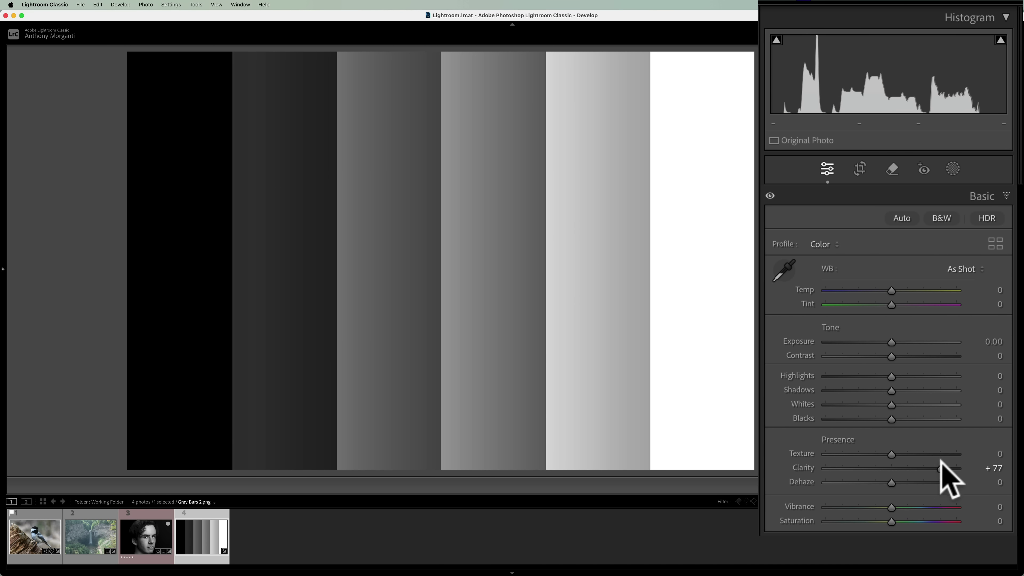
pyautogui.moveTo(940, 464); pyautogui.dragTo(886, 467)
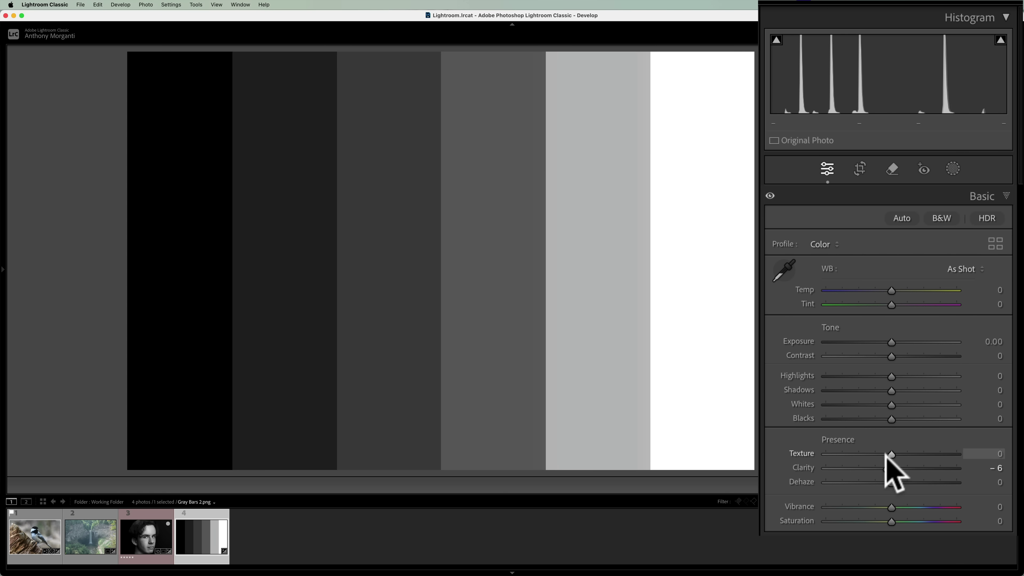
pyautogui.moveTo(886, 467); pyautogui.dragTo(915, 470)
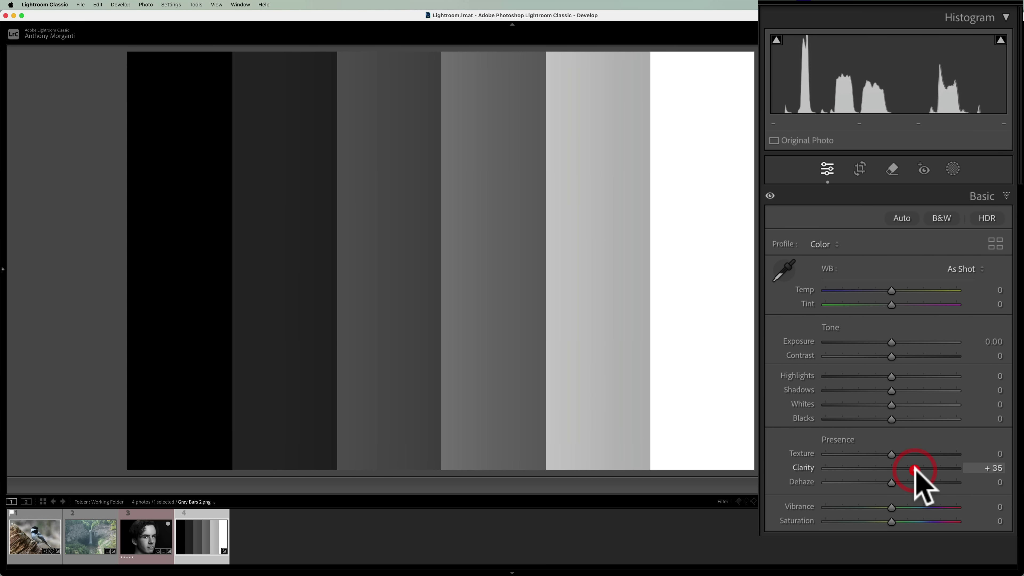
pyautogui.doubleClick(913, 469)
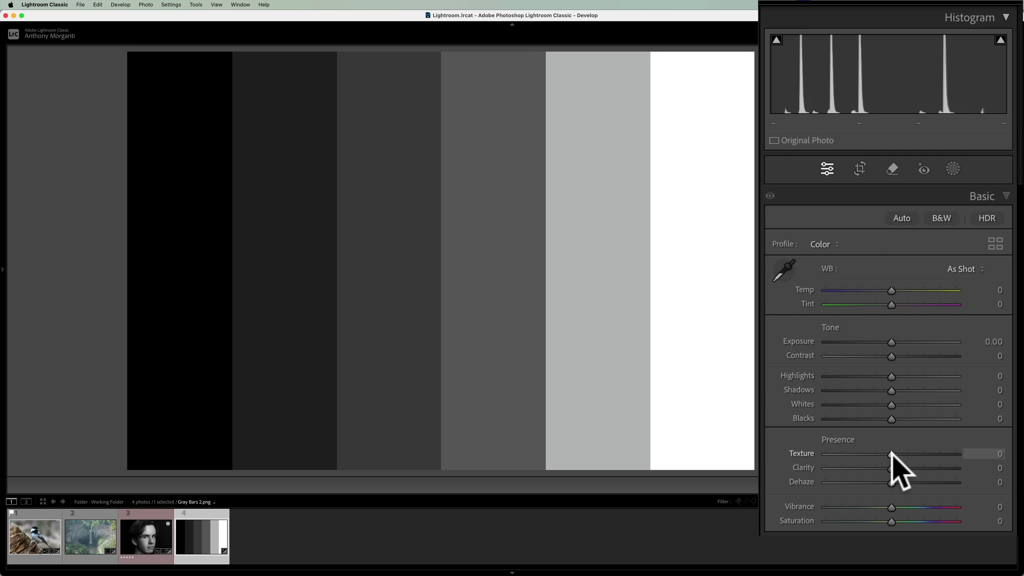
# Test Texture at +100 on an enlarged view of the edge between the two middle gray bars, and reset it to 0.
pyautogui.moveTo(891, 454)
pyautogui.mouseDown()
pyautogui.moveTo(1015, 455)
pyautogui.moveTo(876, 444)
pyautogui.moveTo(1008, 455)
pyautogui.moveTo(945, 443)
pyautogui.moveTo(893, 452)
pyautogui.mouseUp()
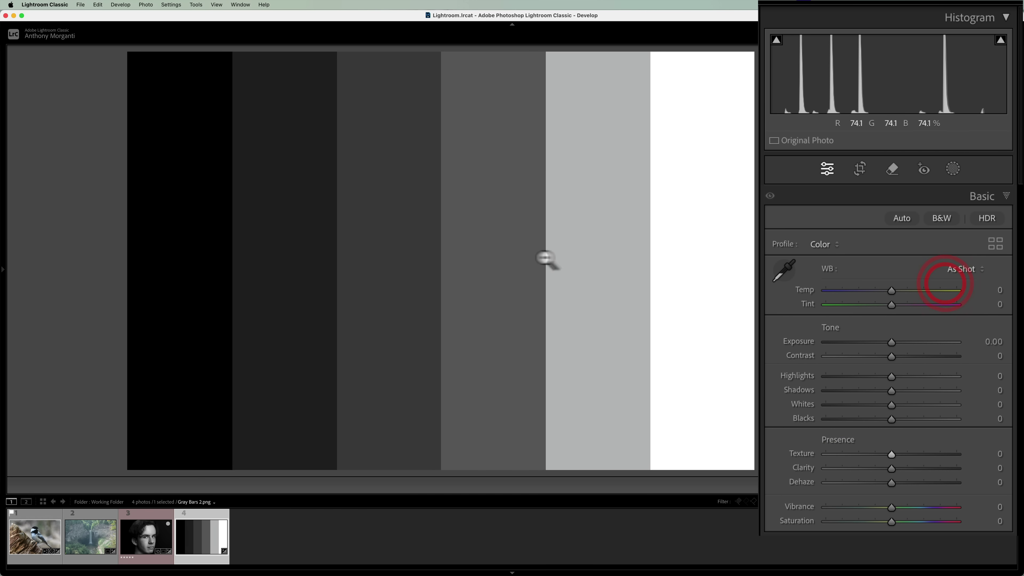
pyautogui.press('super')
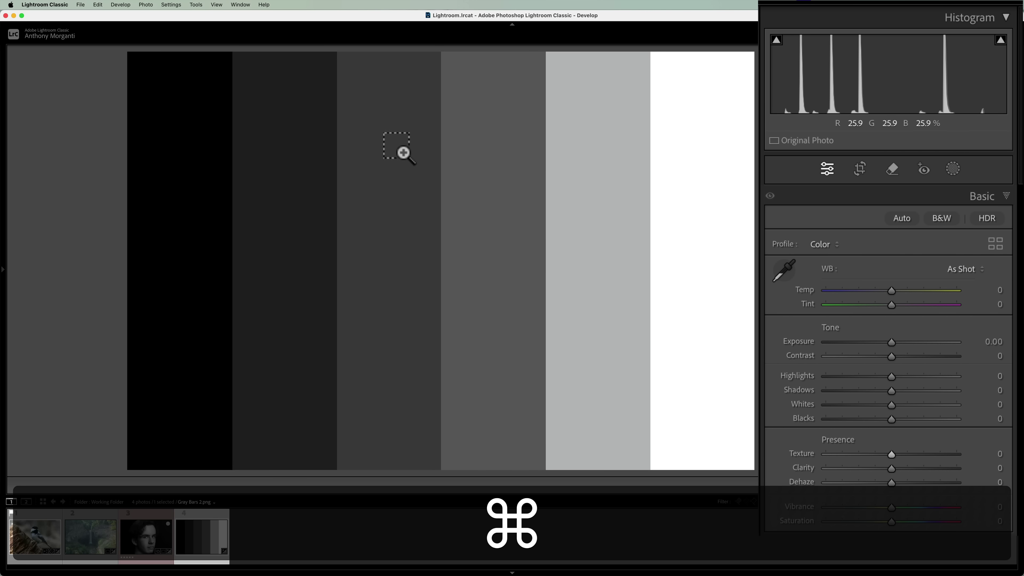
pyautogui.moveTo(405, 146); pyautogui.dragTo(475, 266)
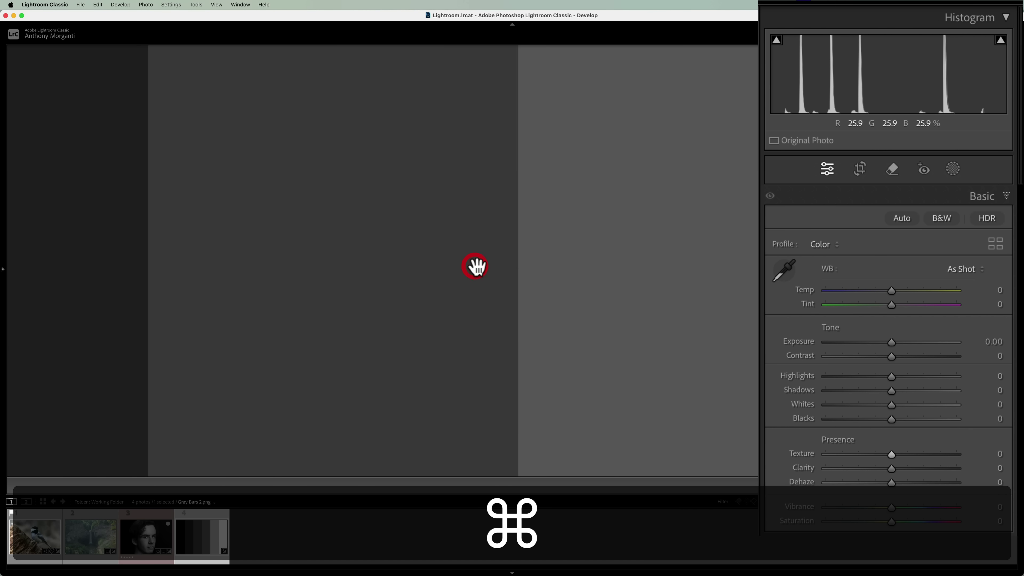
pyautogui.moveTo(549, 235); pyautogui.dragTo(528, 233)
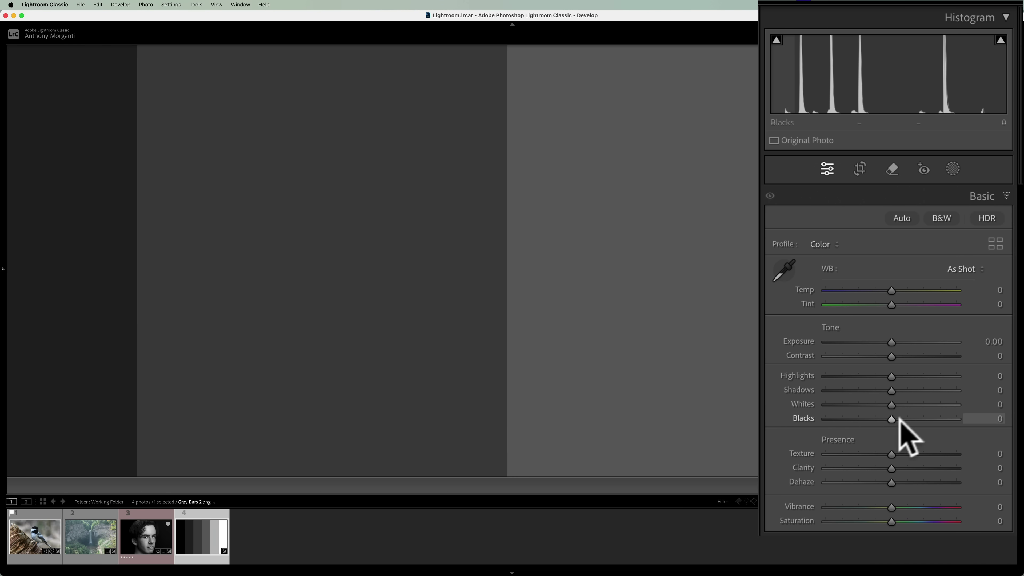
pyautogui.moveTo(889, 452); pyautogui.dragTo(999, 458)
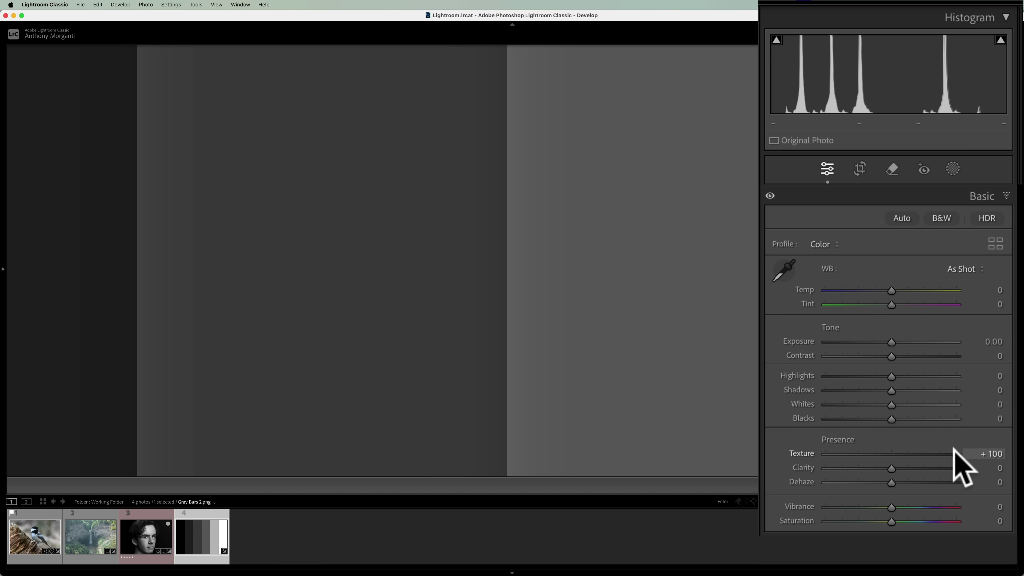
pyautogui.moveTo(956, 454); pyautogui.dragTo(999, 286)
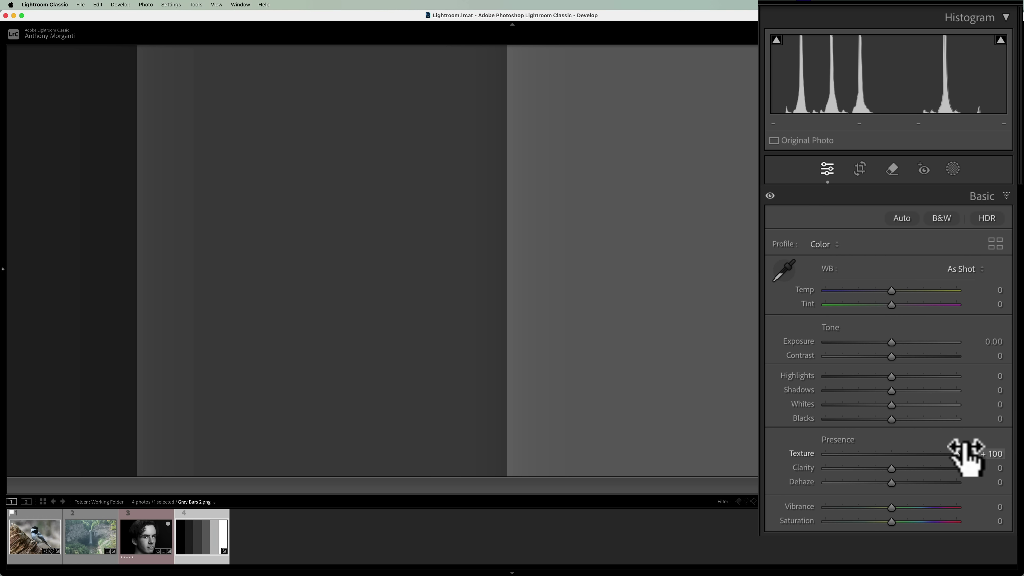
pyautogui.moveTo(957, 455); pyautogui.dragTo(996, 454)
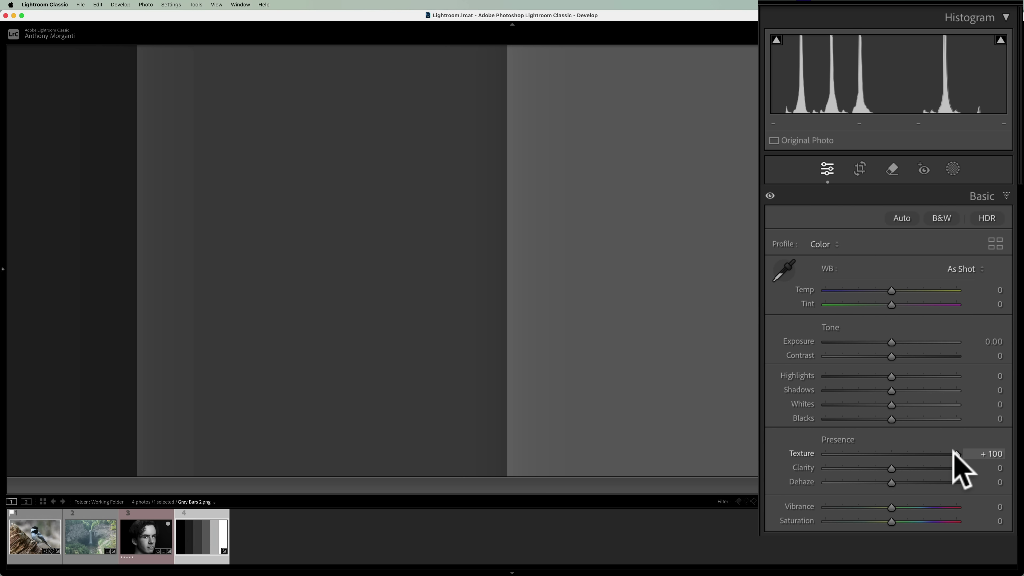
pyautogui.doubleClick(956, 454)
pyautogui.click(526, 206)
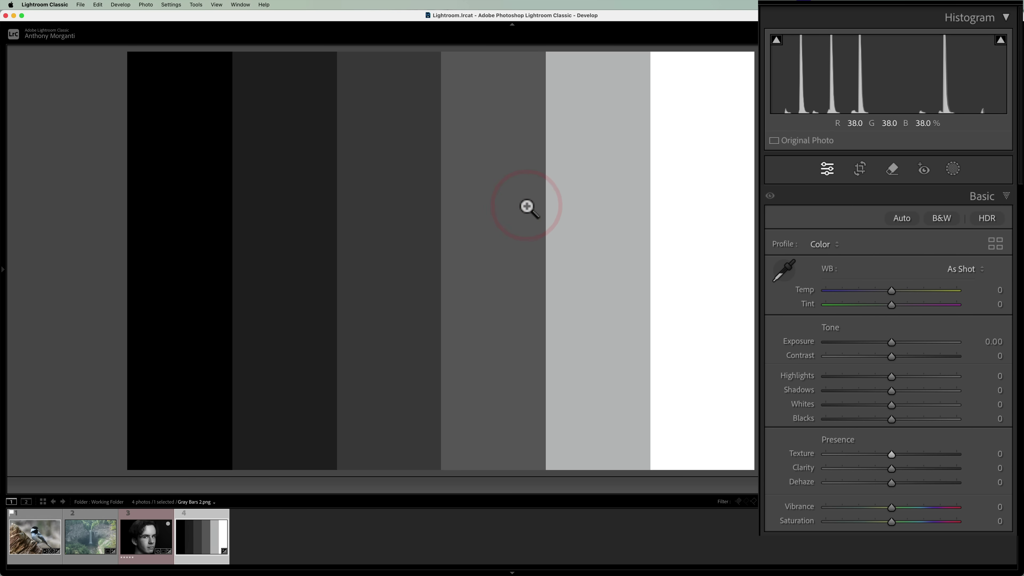
# Try raising Texture on a close-up of the edge between the two middle gray bars.
pyautogui.click(443, 200)
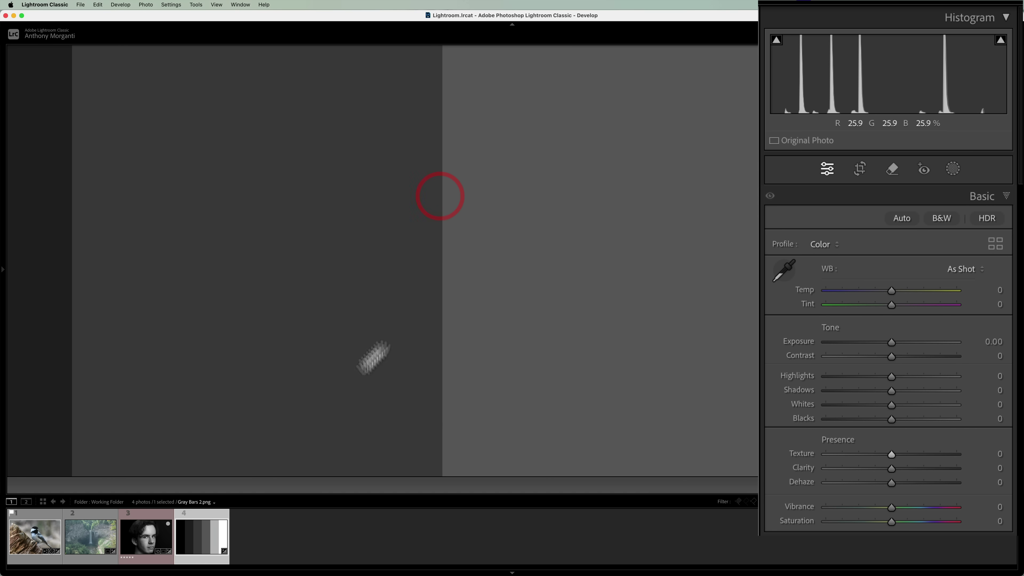
pyautogui.click(995, 367)
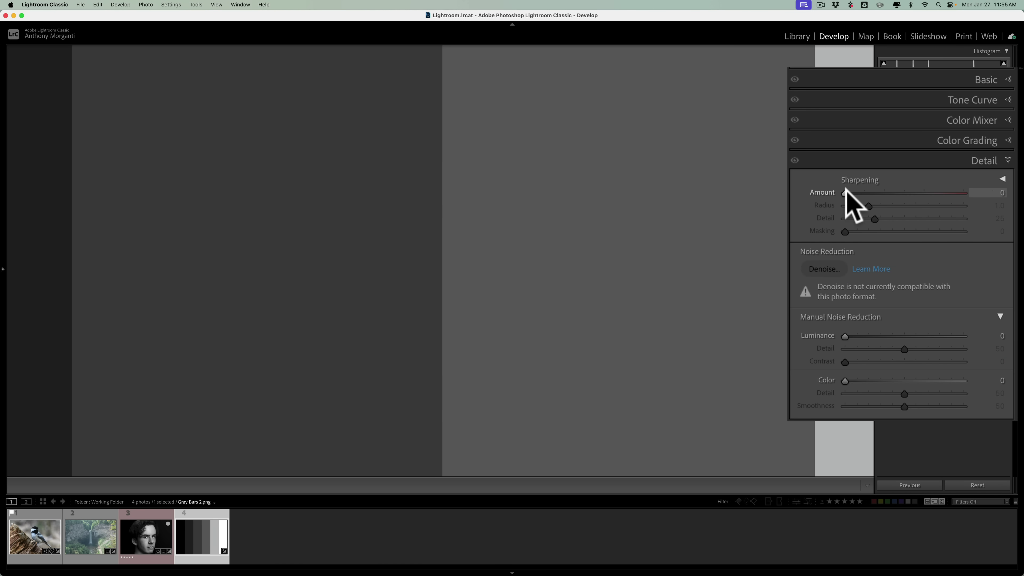
pyautogui.click(996, 81)
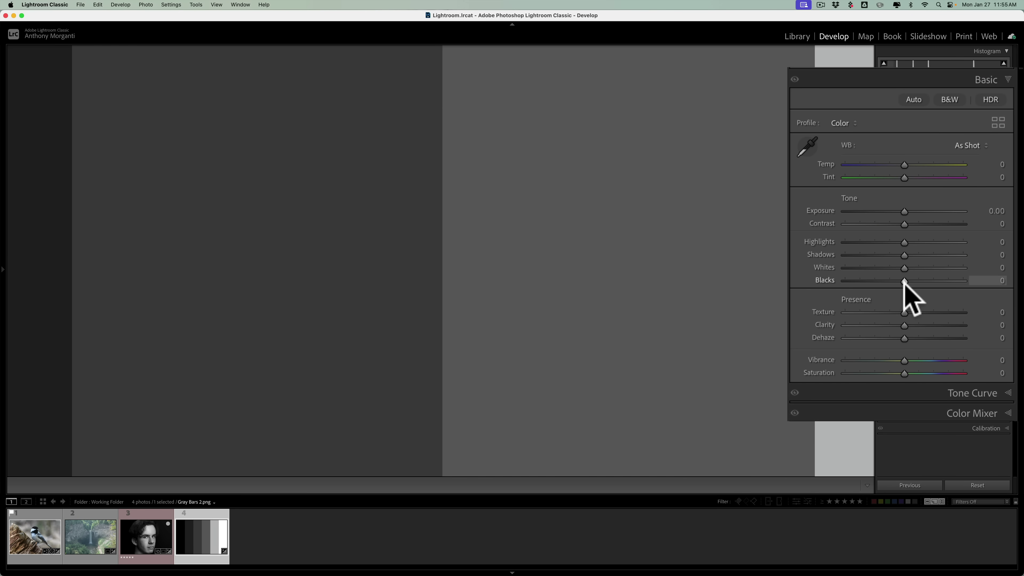
pyautogui.moveTo(907, 312); pyautogui.dragTo(963, 313)
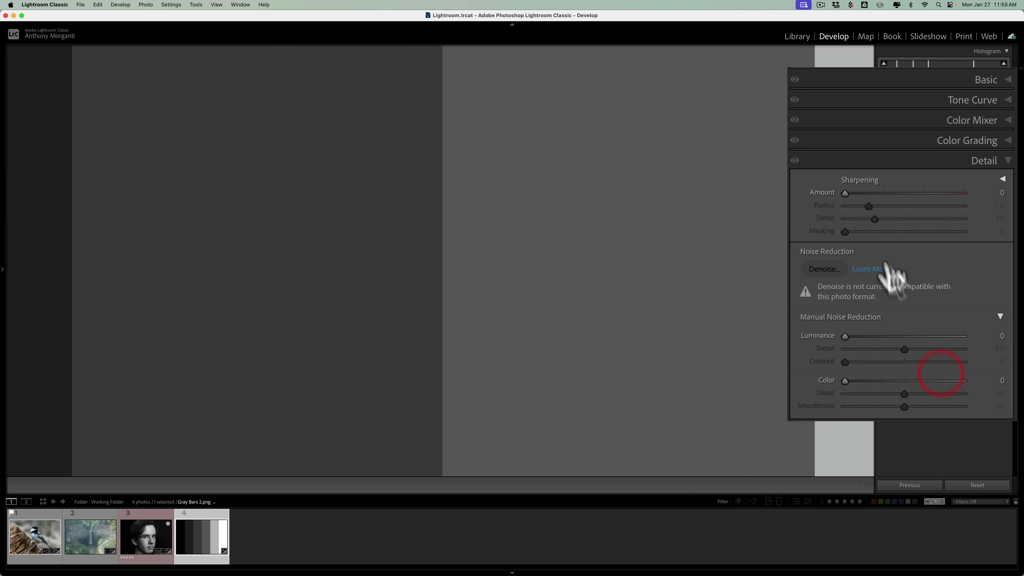
# Test Sharpening Amounts of 124 and 150 on the enlarged bar edges, reset the Amount to 0 and collapse the Detail settings.
pyautogui.moveTo(846, 194); pyautogui.dragTo(943, 195)
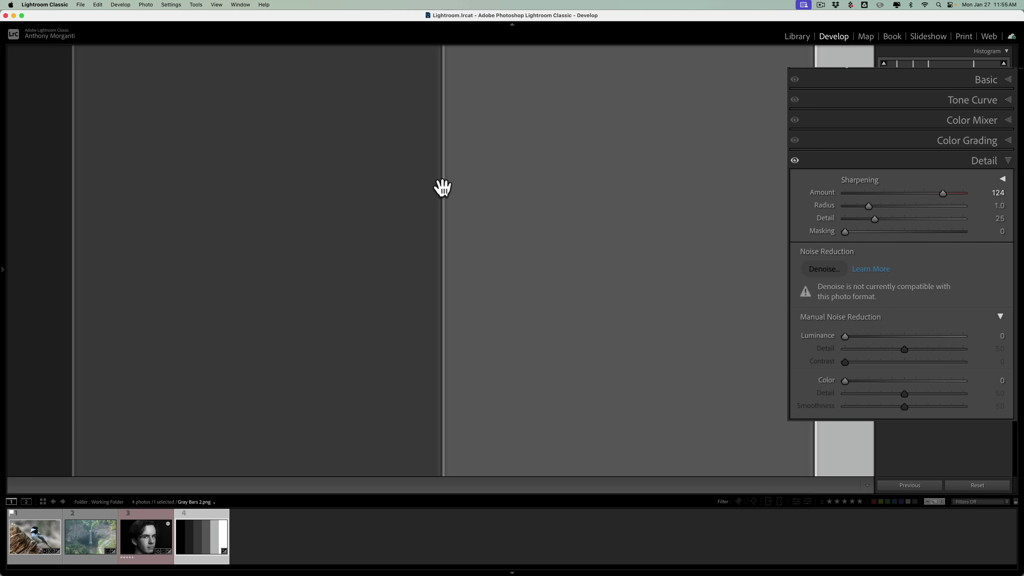
pyautogui.moveTo(943, 193); pyautogui.dragTo(976, 193)
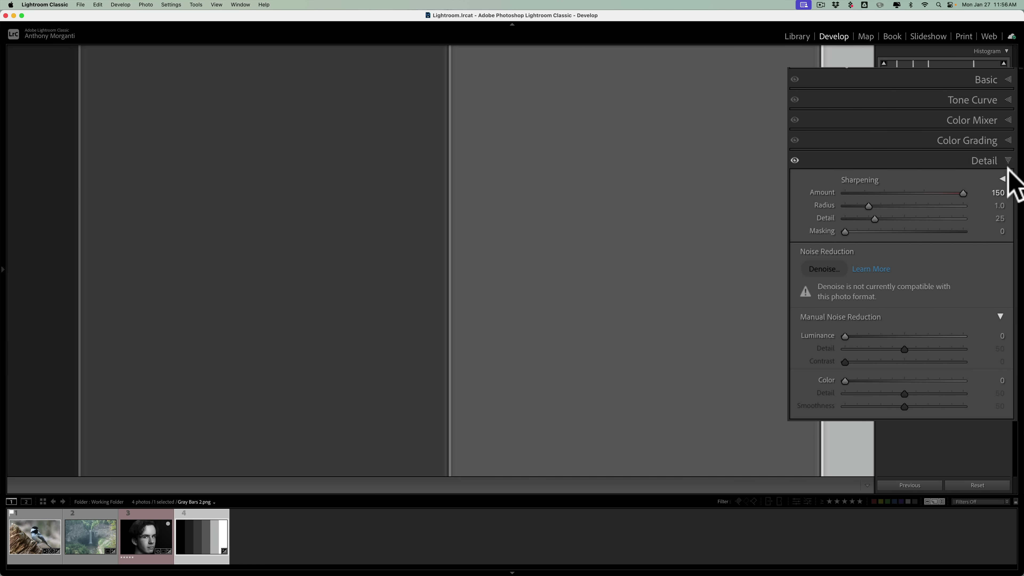
pyautogui.moveTo(963, 192); pyautogui.dragTo(875, 187)
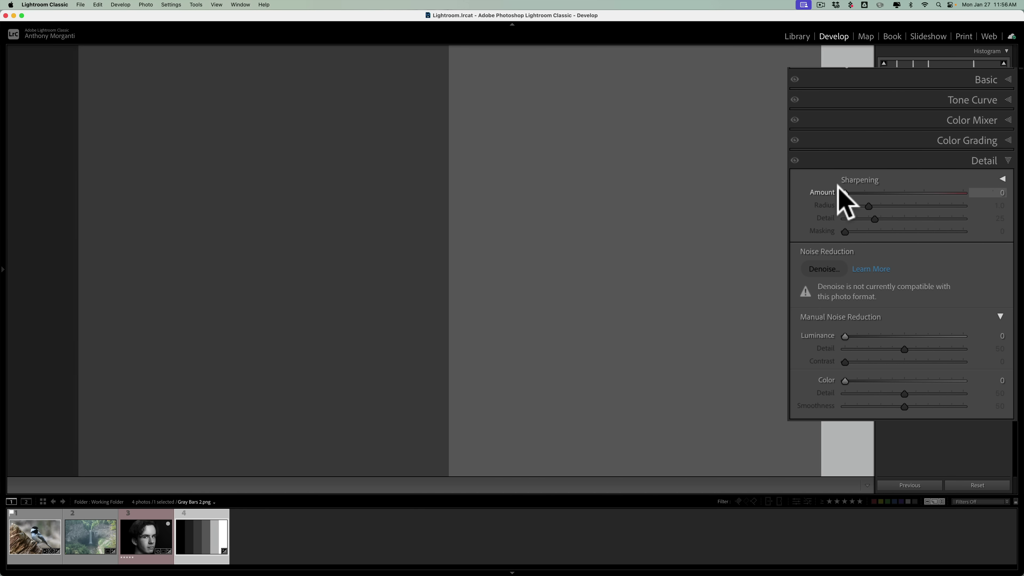
pyautogui.press('super+z')
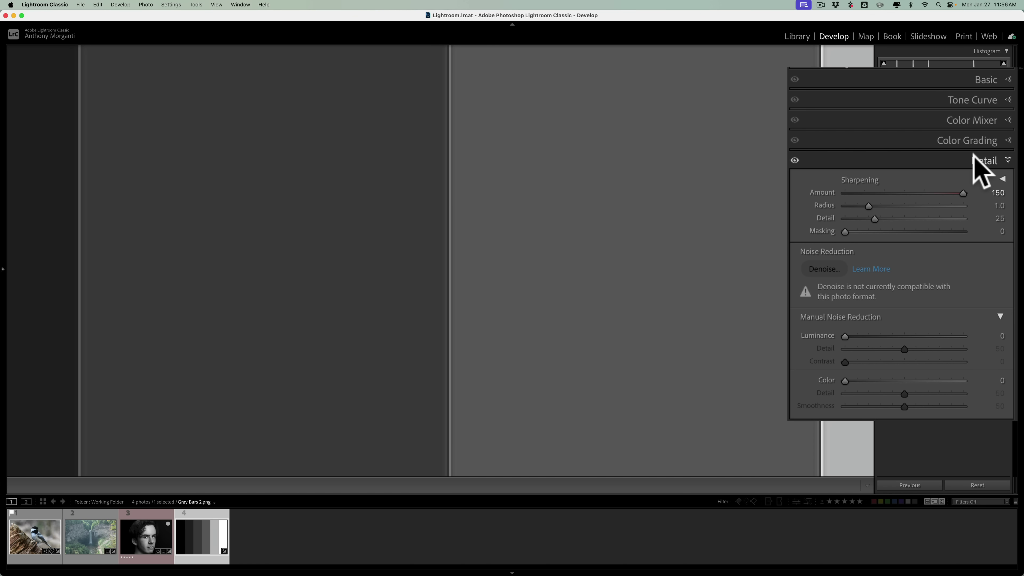
pyautogui.doubleClick(964, 192)
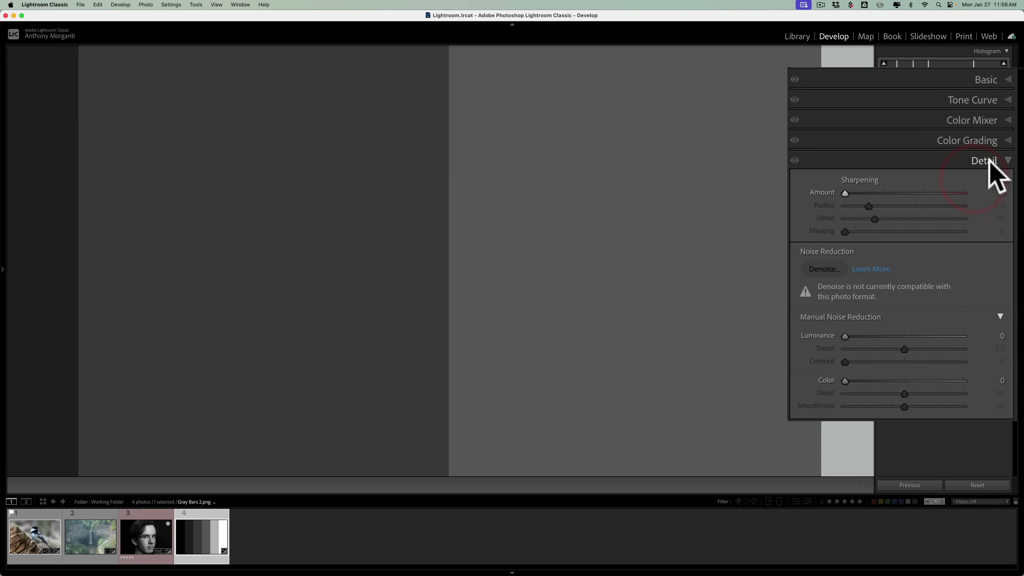
pyautogui.click(989, 162)
pyautogui.click(641, 200)
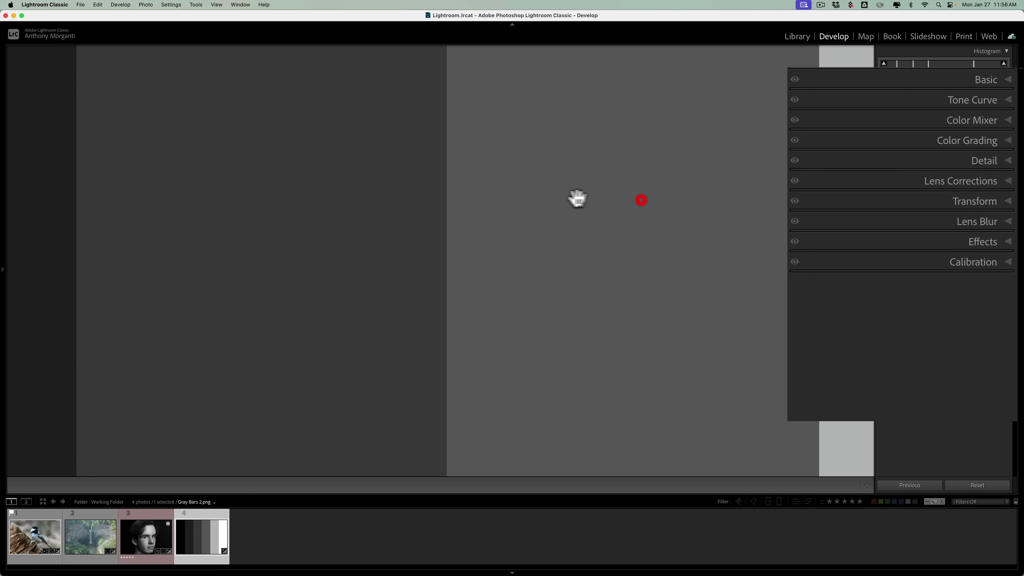
# Open the black-and-white portrait from the filmstrip and enlarge the eye and eyebrow area.
pyautogui.click(431, 213)
pyautogui.click(148, 521)
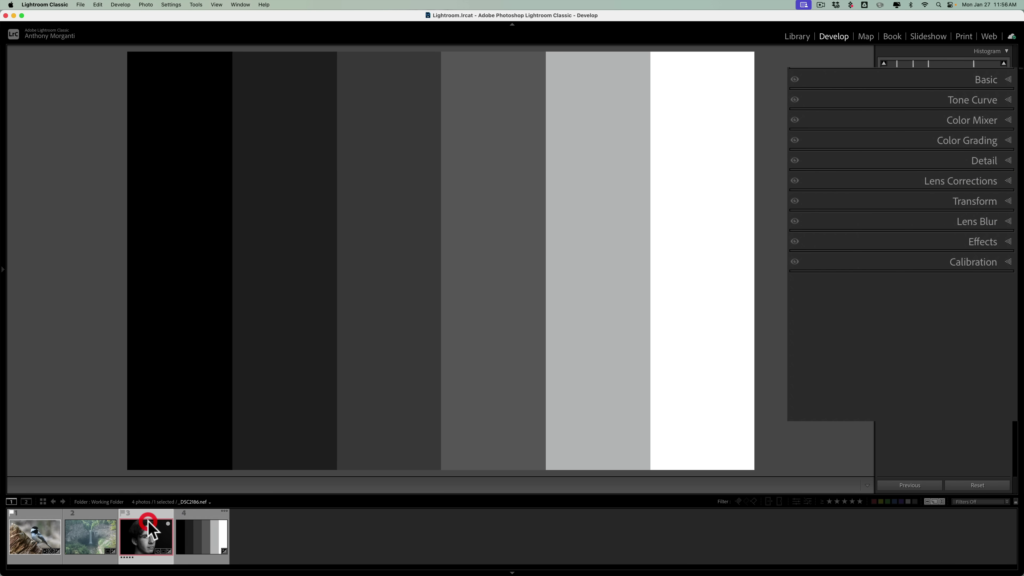
pyautogui.press('super')
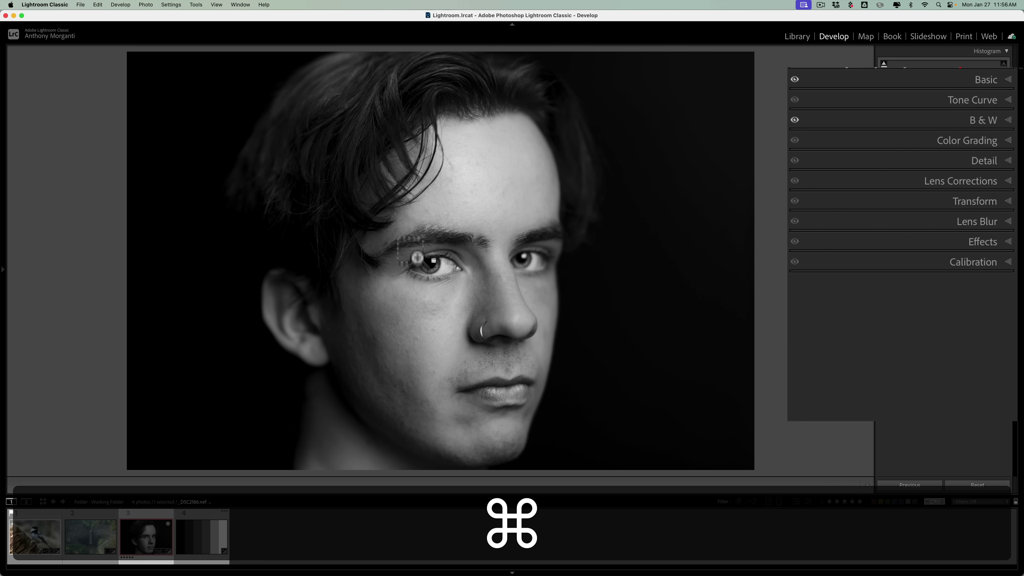
pyautogui.moveTo(409, 220); pyautogui.dragTo(540, 284)
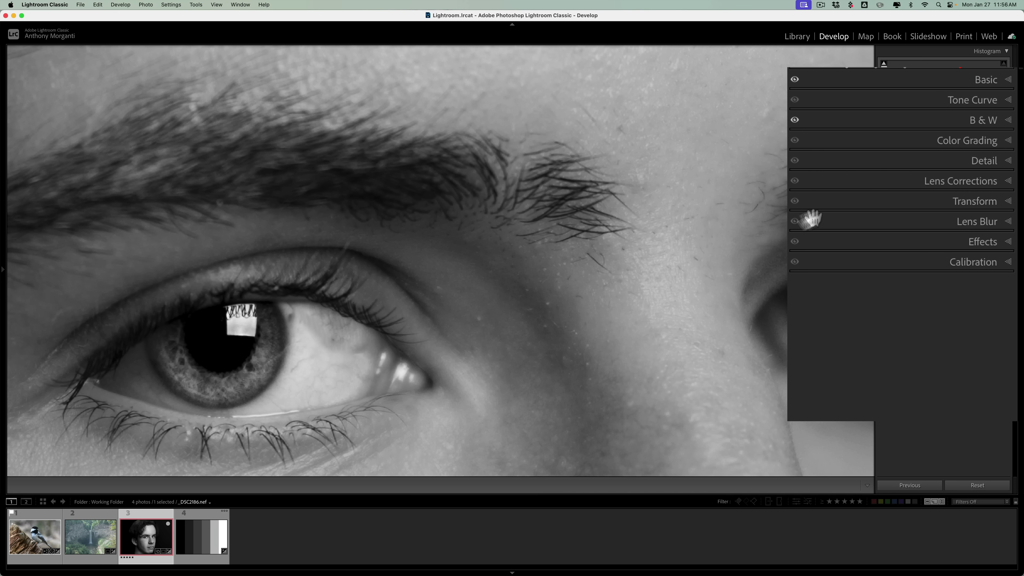
# Test Texture at its maximum on the enlarged eye in the portrait, and reset it to 0.
pyautogui.click(987, 79)
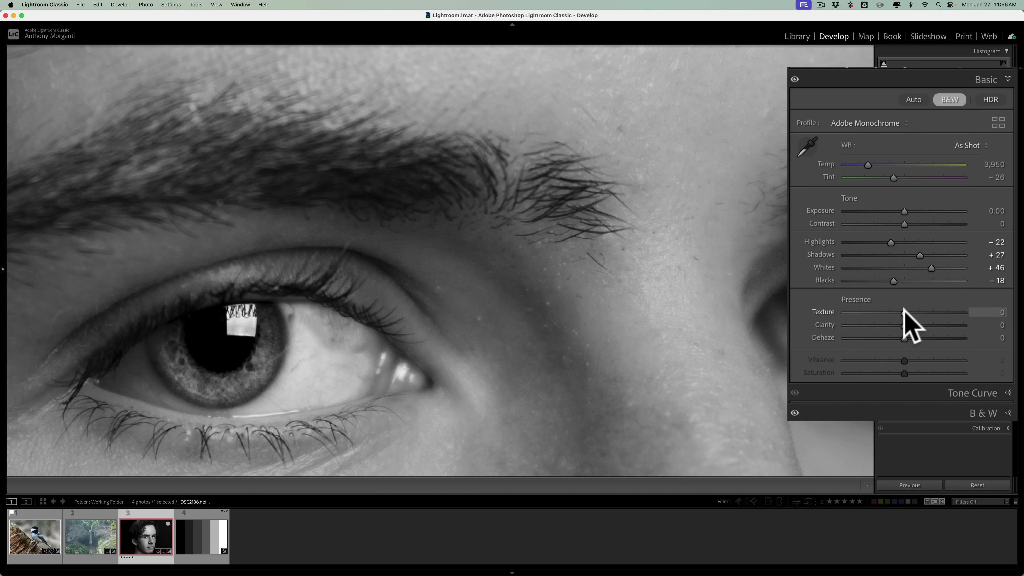
pyautogui.moveTo(903, 311); pyautogui.dragTo(1020, 339)
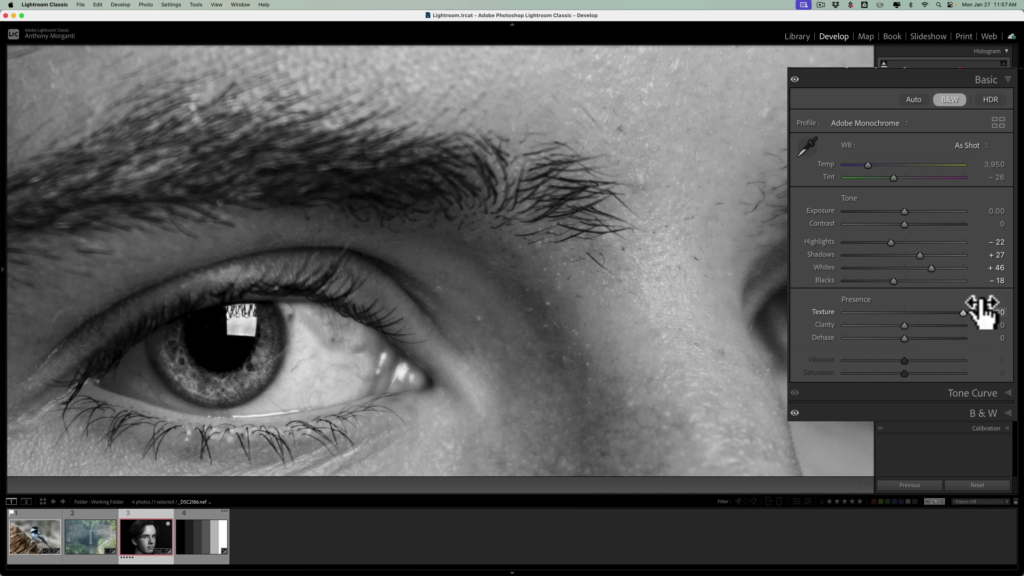
pyautogui.moveTo(963, 313); pyautogui.dragTo(904, 311)
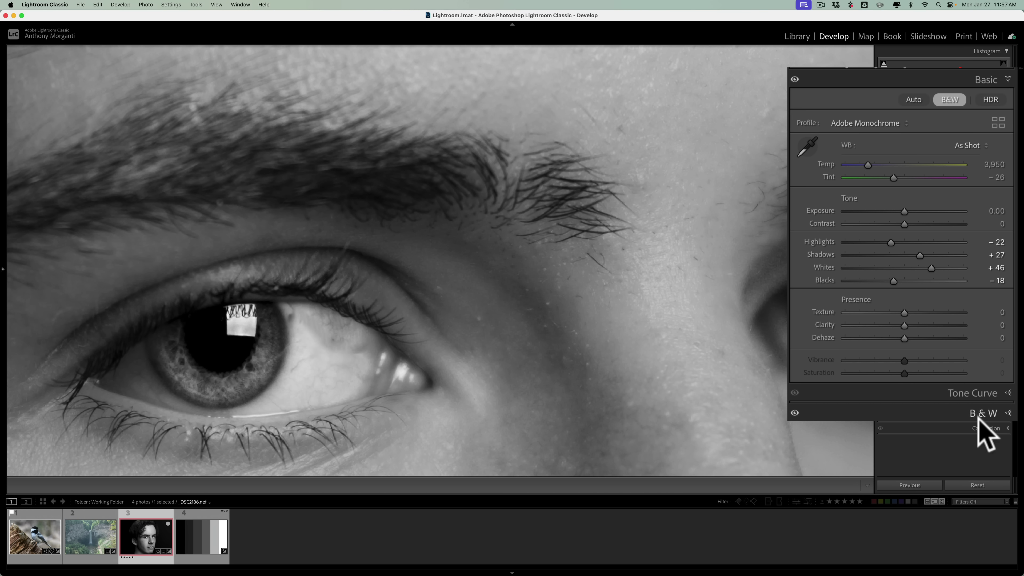
# Test Sharpening Amounts of 82 and 150 on the enlarged eye, reset the Amount to 0 and return to the full portrait.
pyautogui.press('super+5')
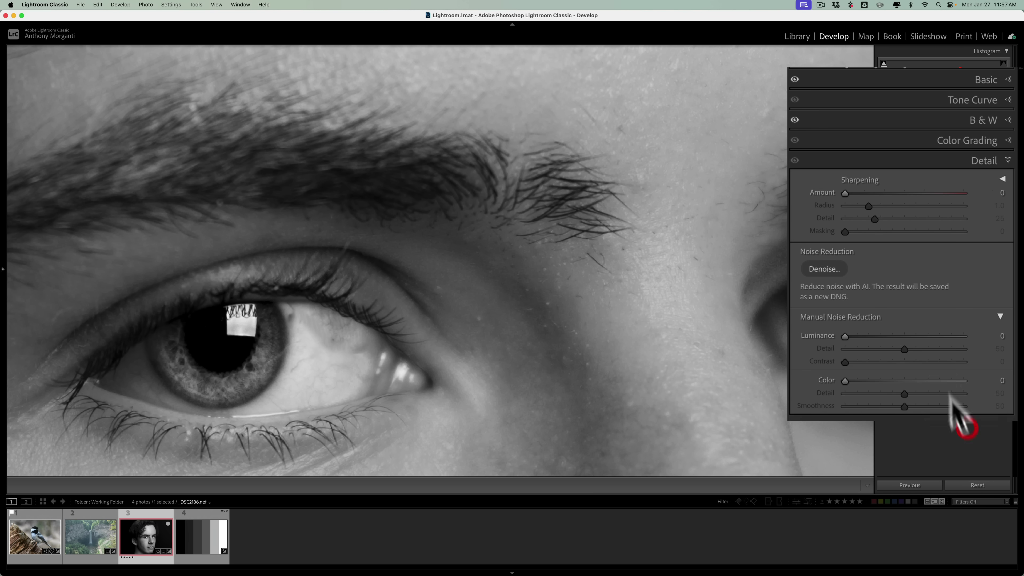
pyautogui.moveTo(862, 193); pyautogui.dragTo(910, 204)
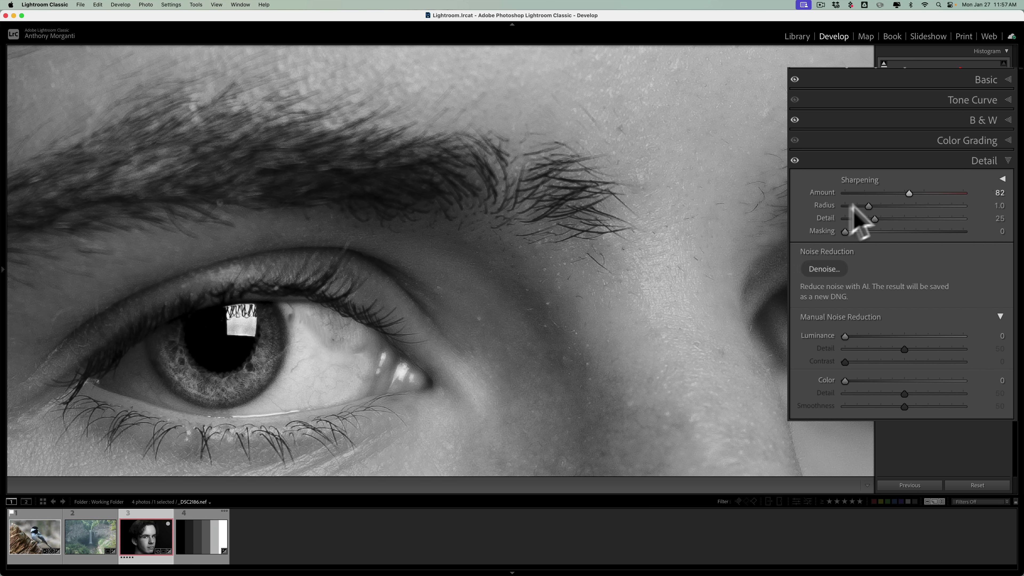
pyautogui.moveTo(911, 194); pyautogui.dragTo(993, 187)
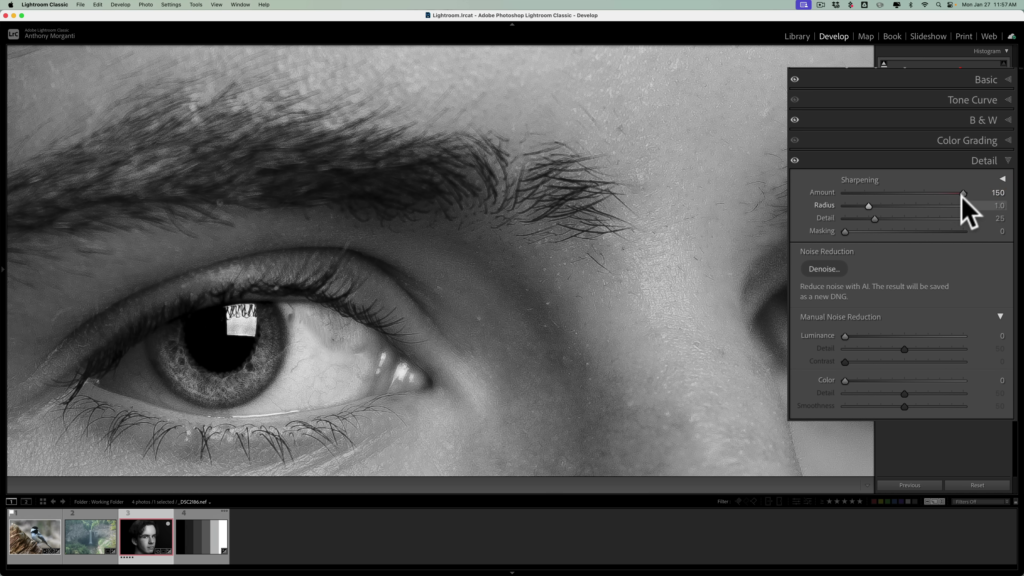
pyautogui.moveTo(962, 194); pyautogui.dragTo(819, 194)
pyautogui.click(534, 189)
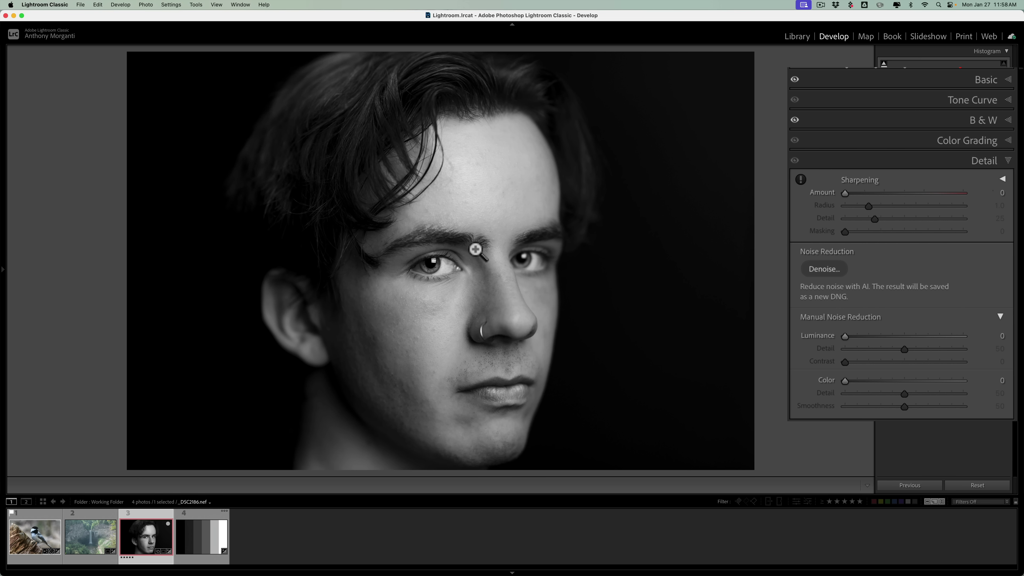
# Try Texture at +14 on the portrait and settle on +5.
pyautogui.click(982, 79)
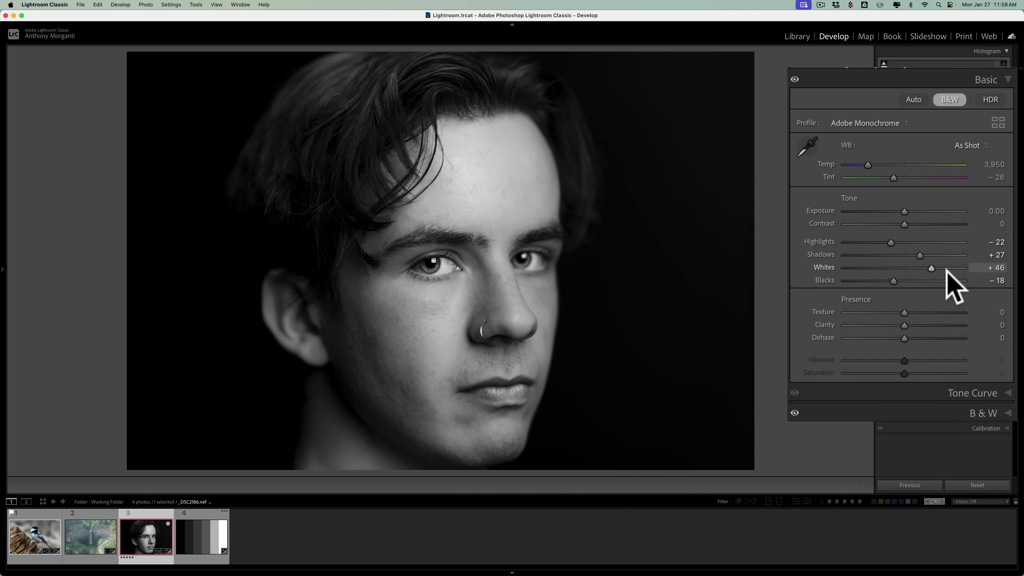
pyautogui.moveTo(905, 312)
pyautogui.mouseDown()
pyautogui.moveTo(923, 311)
pyautogui.moveTo(903, 317)
pyautogui.mouseUp()
pyautogui.click(449, 215)
pyautogui.click(700, 263)
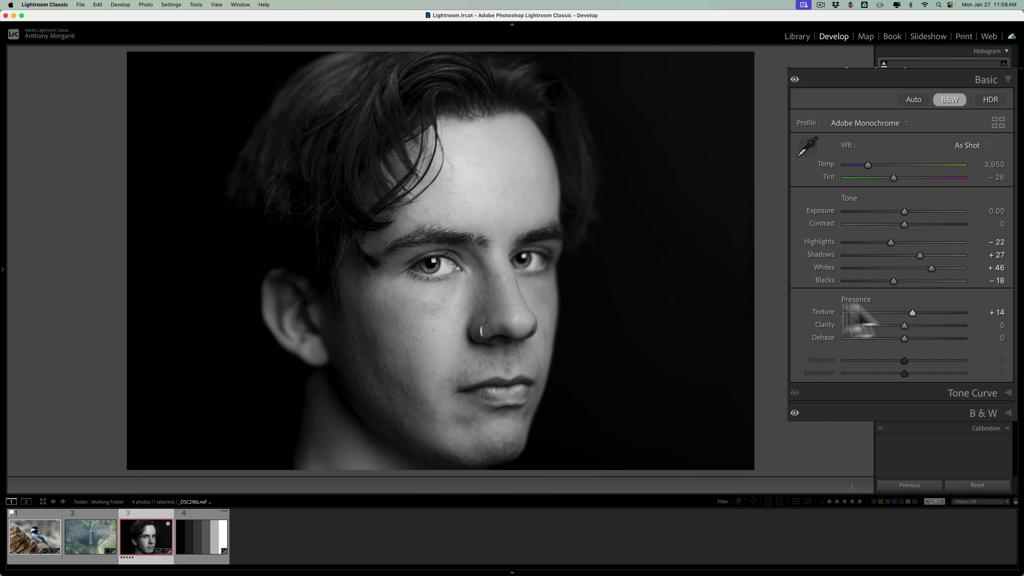
pyautogui.moveTo(914, 314); pyautogui.dragTo(908, 312)
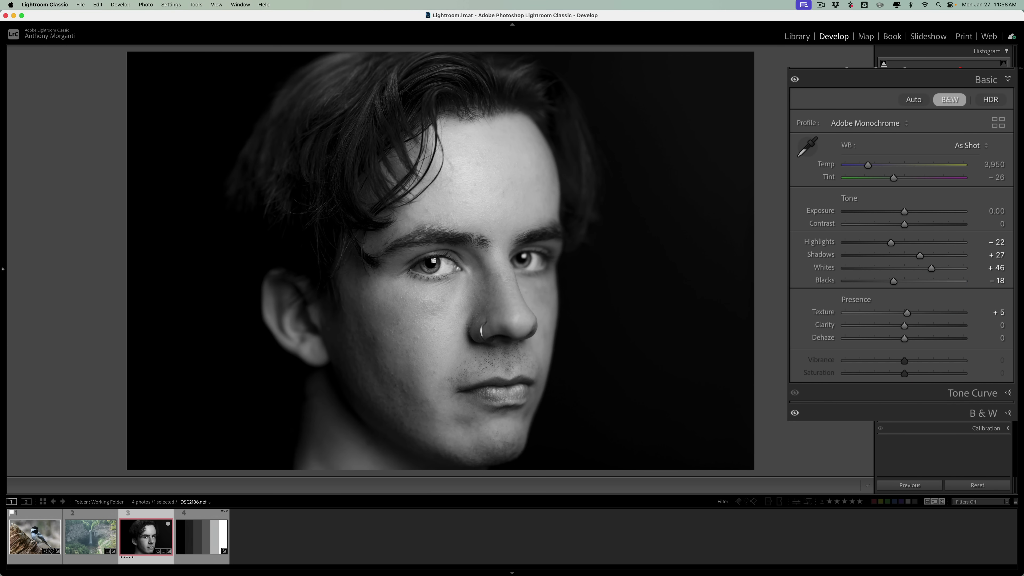
# Set the portrait's Sharpening Amount to 37 and collapse the Detail settings.
pyautogui.click(969, 423)
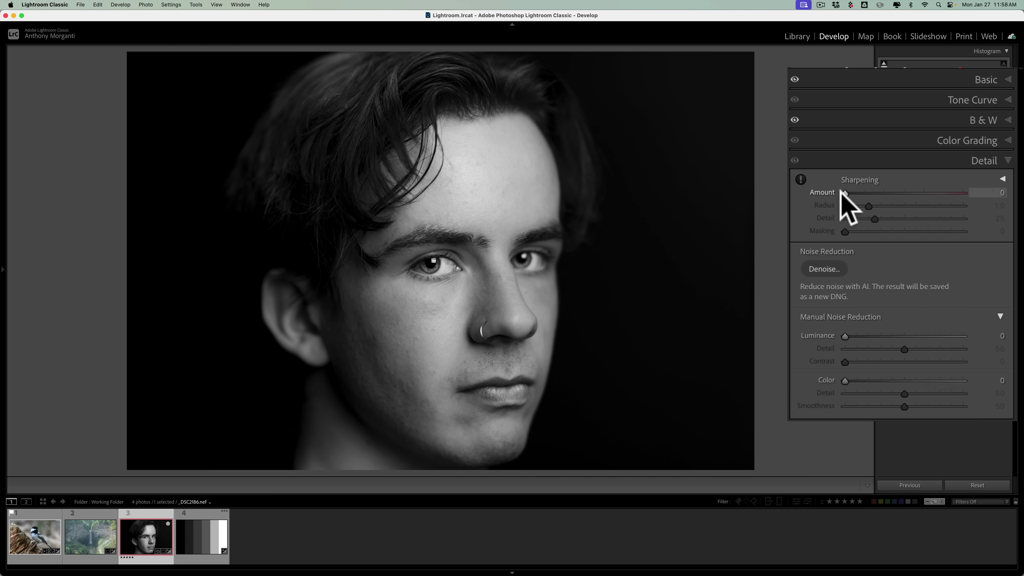
pyautogui.moveTo(843, 192); pyautogui.dragTo(871, 193)
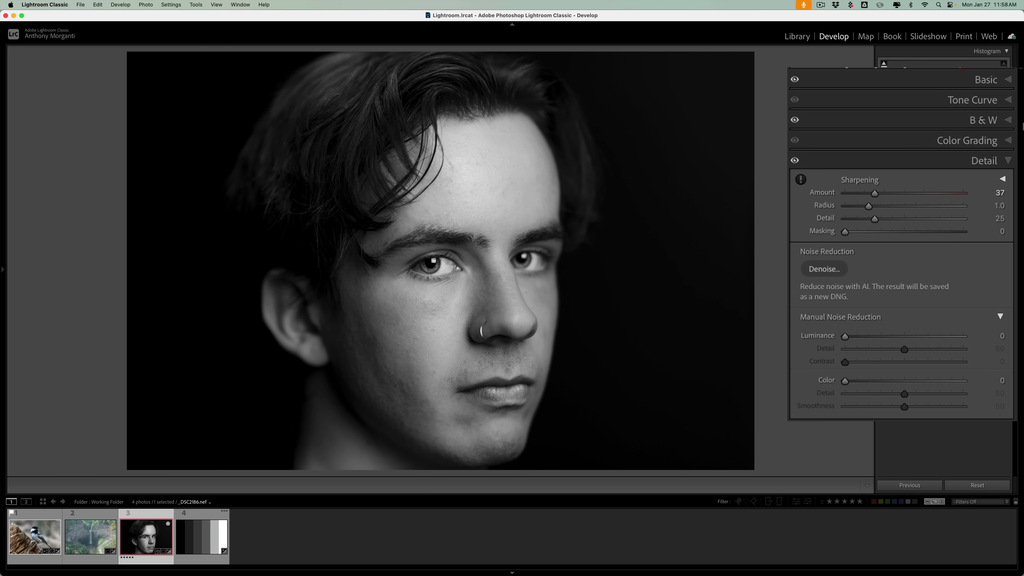
pyautogui.click(978, 162)
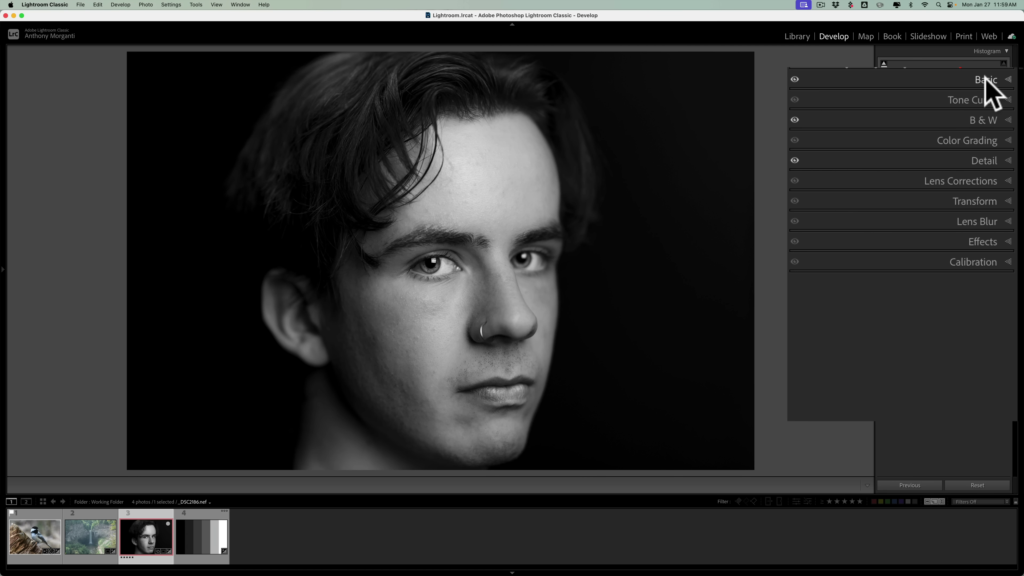
pyautogui.click(993, 163)
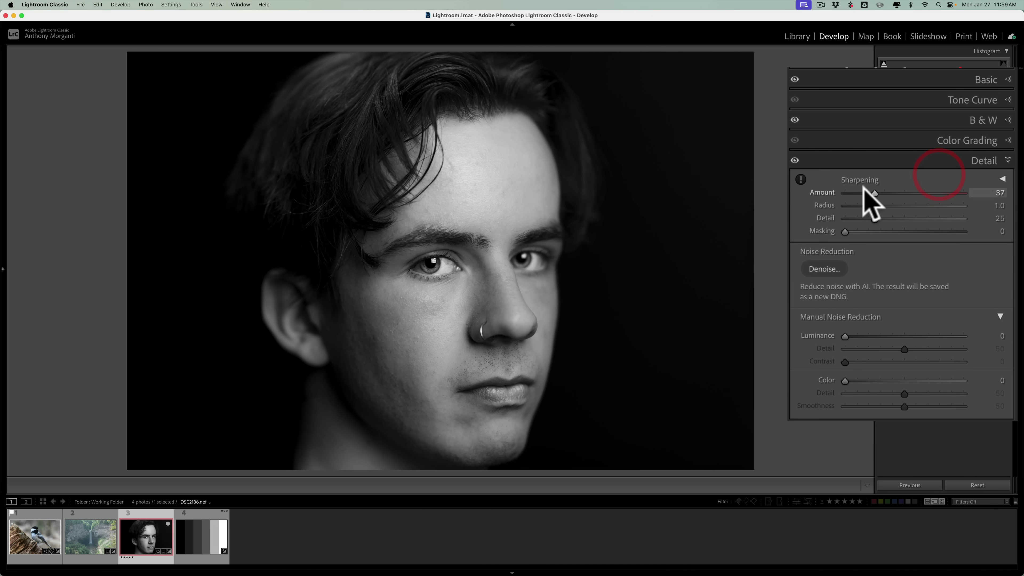
pyautogui.click(989, 162)
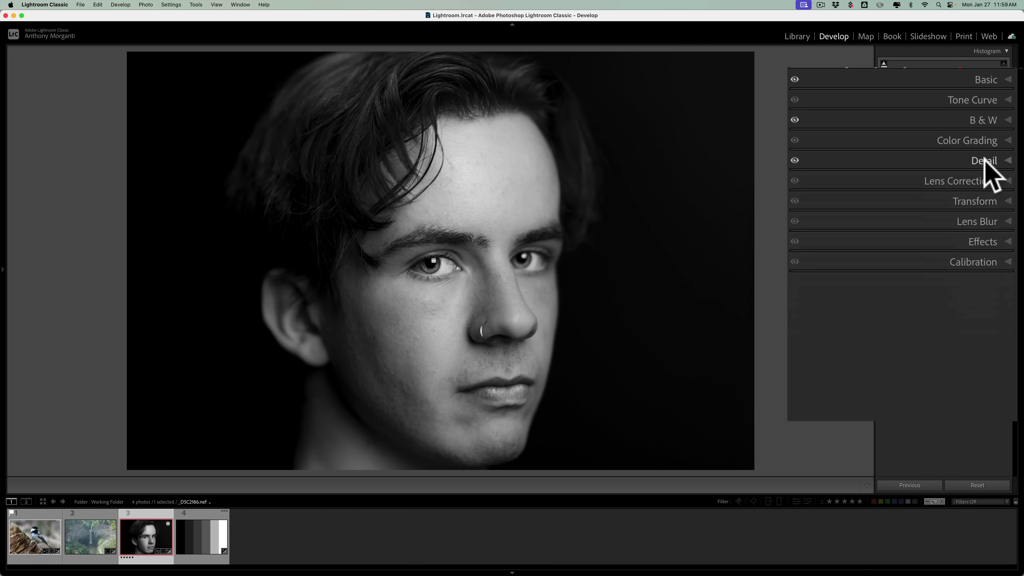
pyautogui.click(984, 160)
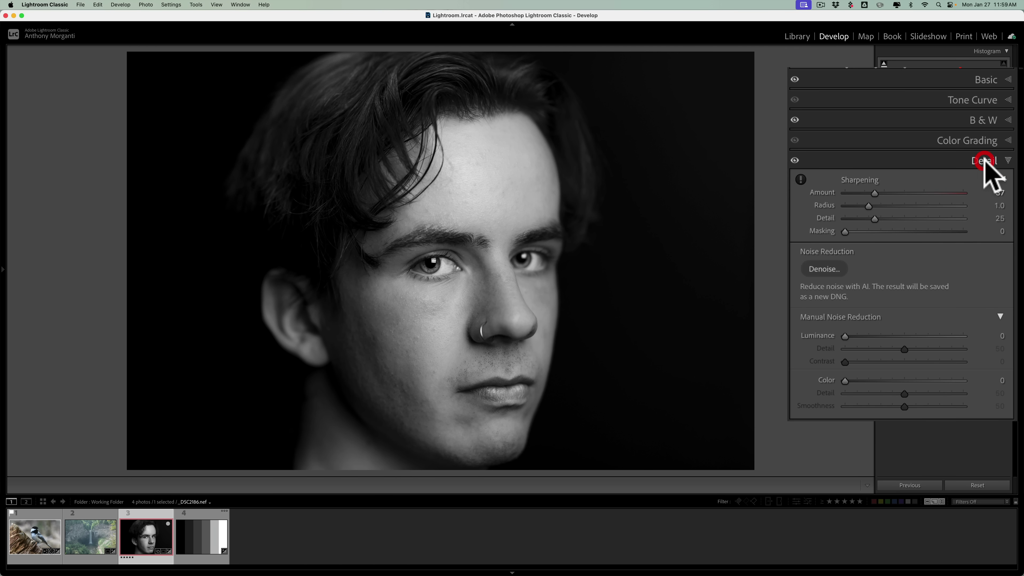
pyautogui.click(986, 161)
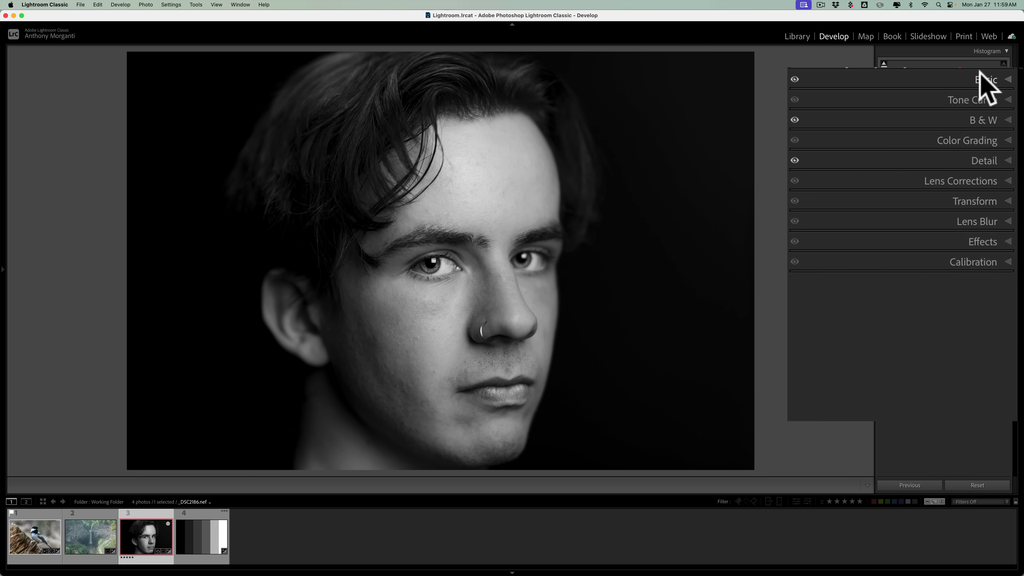
# Expand the Basic adjustments and open the waterfall photo from the filmstrip.
pyautogui.click(983, 81)
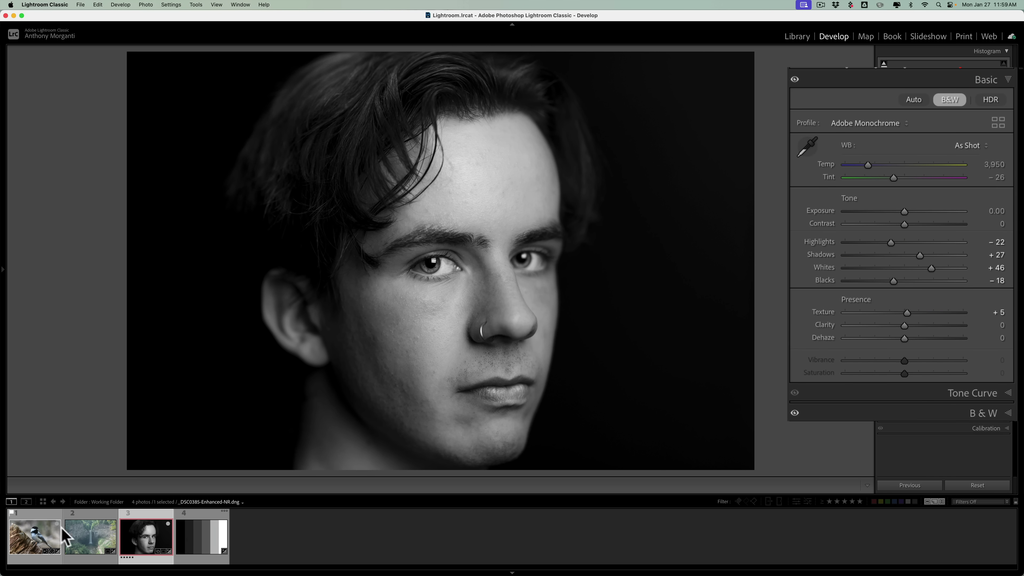
pyautogui.click(80, 537)
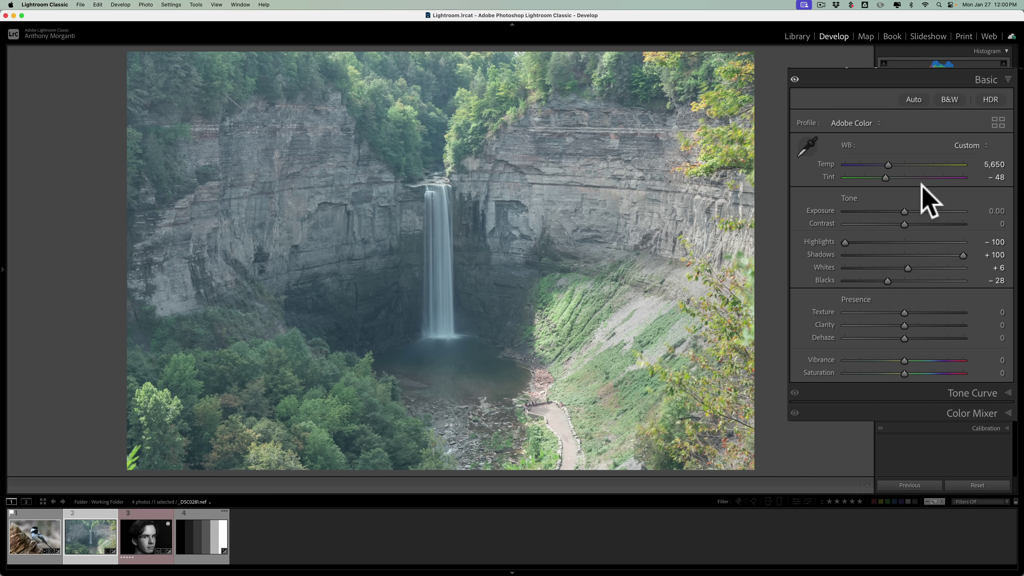
# Try the Contrast, Clarity and Dehaze sliders one by one on the full waterfall photo, returning each to 0.
pyautogui.moveTo(904, 225)
pyautogui.mouseDown()
pyautogui.moveTo(947, 225)
pyautogui.moveTo(904, 225)
pyautogui.mouseUp()
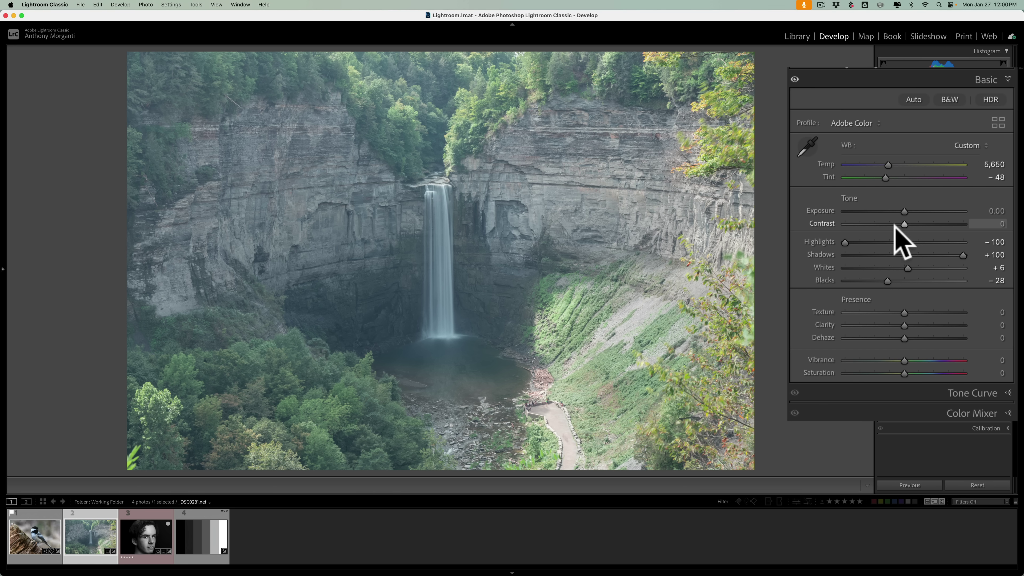
pyautogui.moveTo(902, 321)
pyautogui.mouseDown()
pyautogui.moveTo(994, 331)
pyautogui.moveTo(901, 325)
pyautogui.moveTo(969, 327)
pyautogui.moveTo(912, 323)
pyautogui.mouseUp()
pyautogui.doubleClick(897, 323)
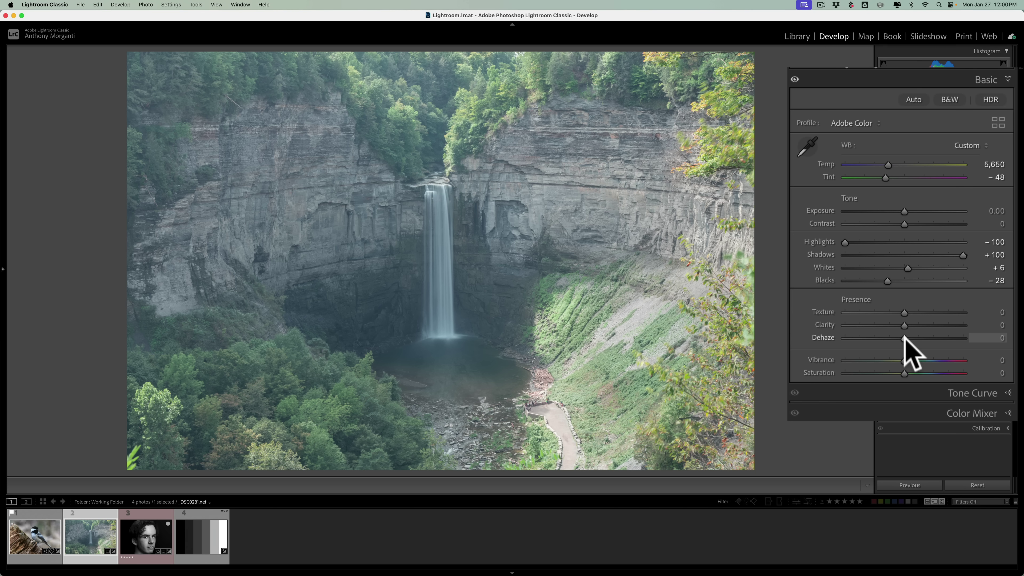
pyautogui.moveTo(904, 339)
pyautogui.mouseDown()
pyautogui.moveTo(942, 339)
pyautogui.moveTo(876, 339)
pyautogui.moveTo(905, 339)
pyautogui.mouseUp()
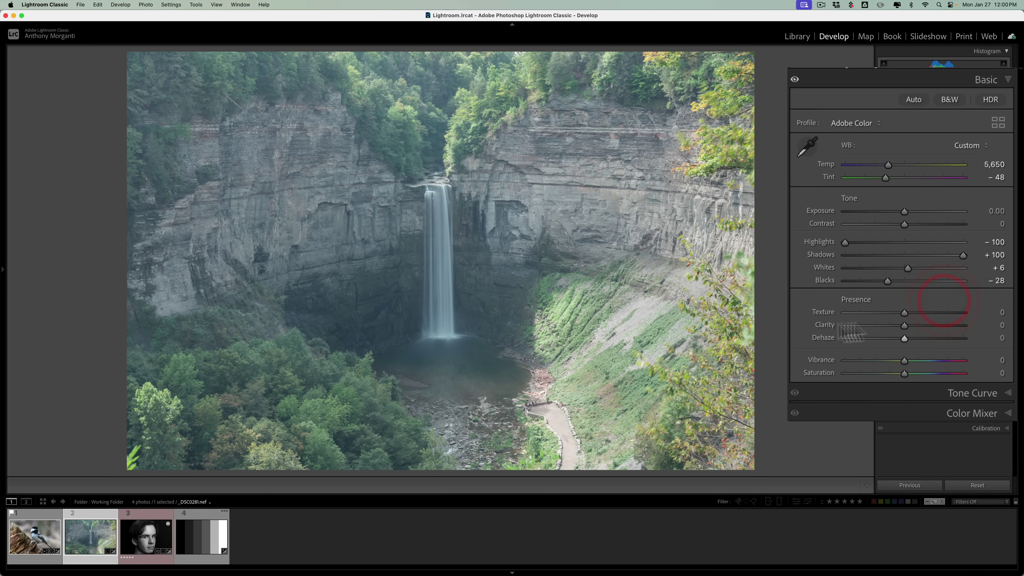
# Enlarge the rock face beside the waterfall and compare Dehaze, Clarity and Contrast at +35, resetting each to 0.
pyautogui.click(523, 204)
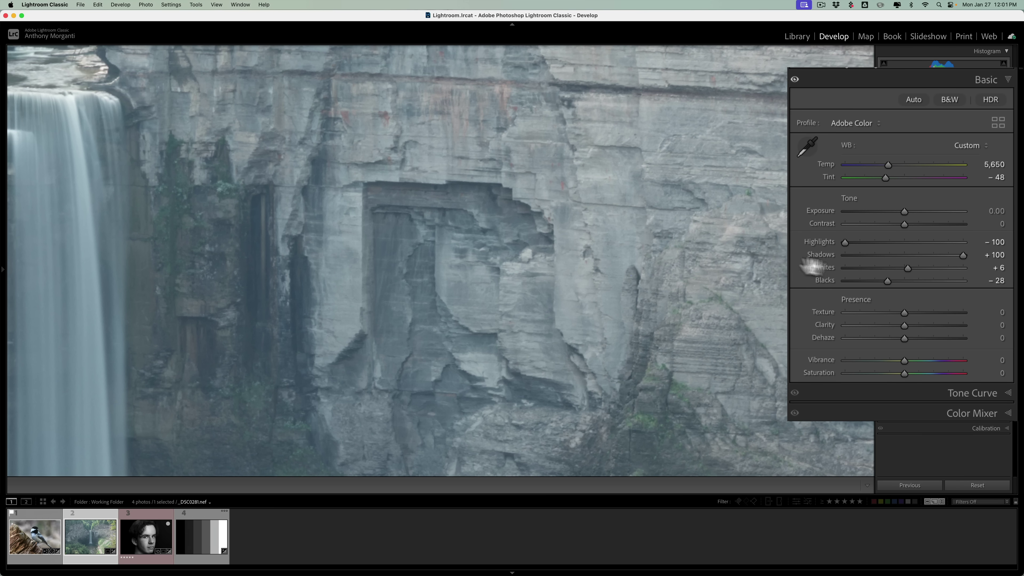
pyautogui.moveTo(902, 338)
pyautogui.mouseDown()
pyautogui.moveTo(930, 336)
pyautogui.moveTo(921, 337)
pyautogui.mouseUp()
pyautogui.doubleClick(920, 337)
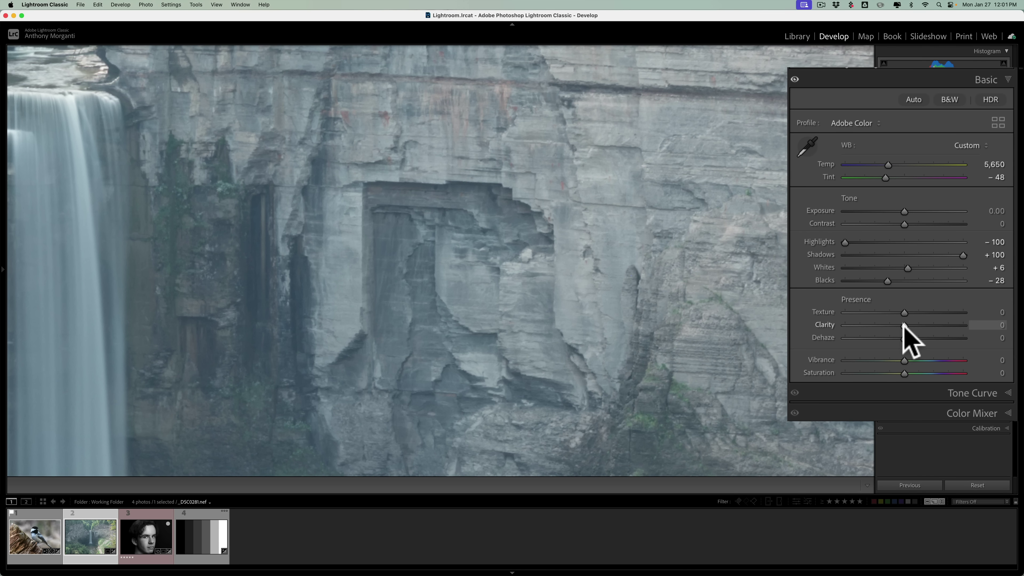
pyautogui.moveTo(907, 325)
pyautogui.mouseDown()
pyautogui.moveTo(993, 328)
pyautogui.moveTo(910, 337)
pyautogui.moveTo(999, 341)
pyautogui.moveTo(905, 327)
pyautogui.mouseUp()
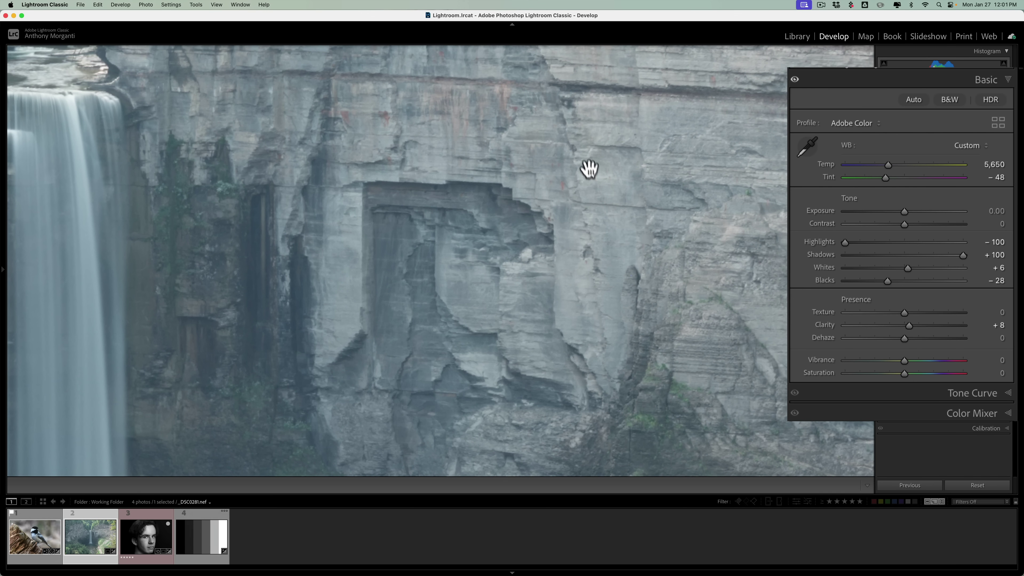
pyautogui.moveTo(908, 325)
pyautogui.mouseDown()
pyautogui.moveTo(961, 327)
pyautogui.moveTo(912, 326)
pyautogui.moveTo(902, 335)
pyautogui.moveTo(920, 338)
pyautogui.mouseUp()
pyautogui.doubleClick(922, 338)
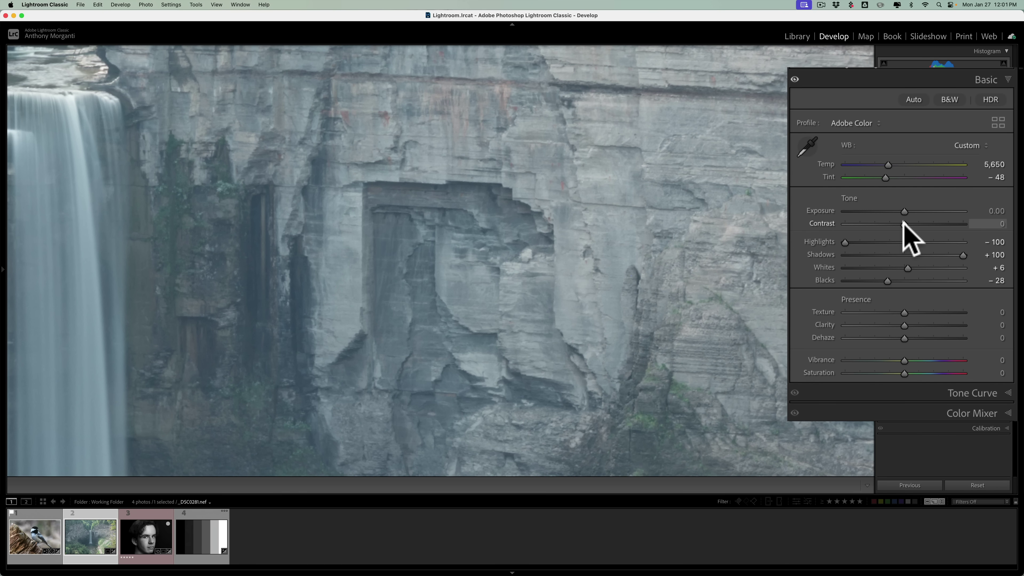
pyautogui.moveTo(903, 224); pyautogui.dragTo(925, 225)
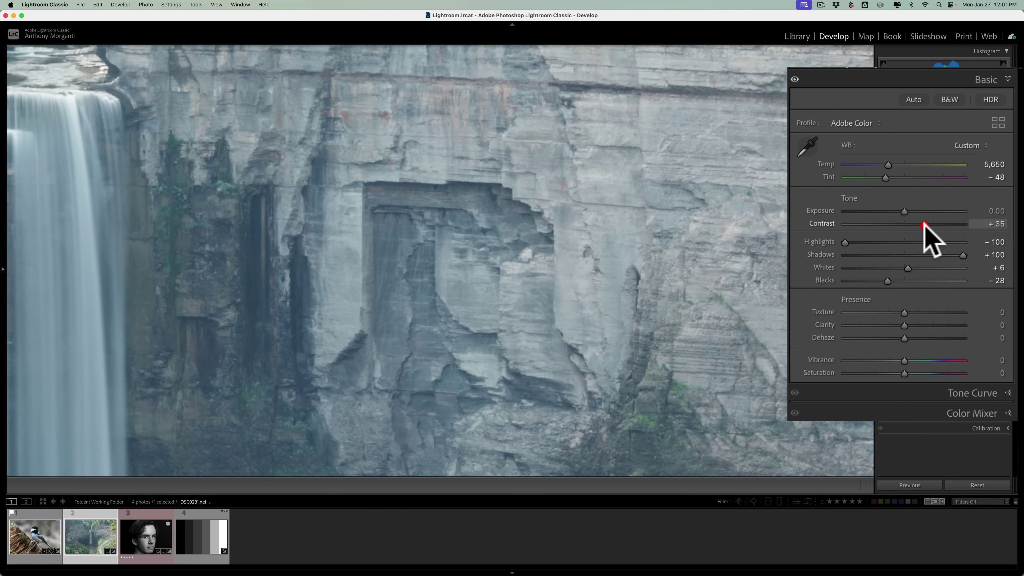
pyautogui.doubleClick(925, 224)
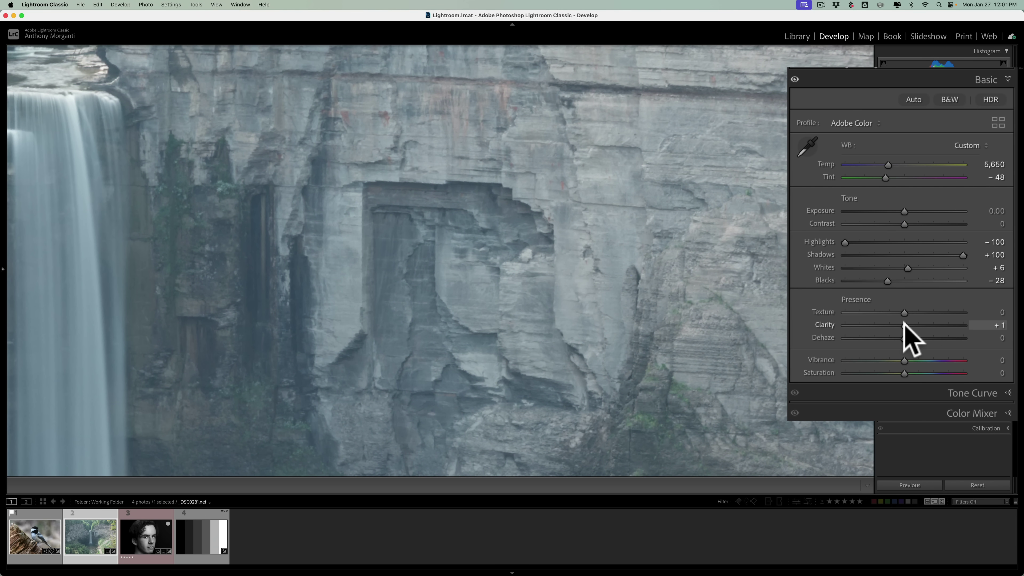
# Try Clarity +25 with Dehaze +23, view the result on the whole waterfall photo, and reset both to 0.
pyautogui.moveTo(911, 325)
pyautogui.mouseDown()
pyautogui.moveTo(904, 337)
pyautogui.moveTo(919, 339)
pyautogui.mouseUp()
pyautogui.click(608, 222)
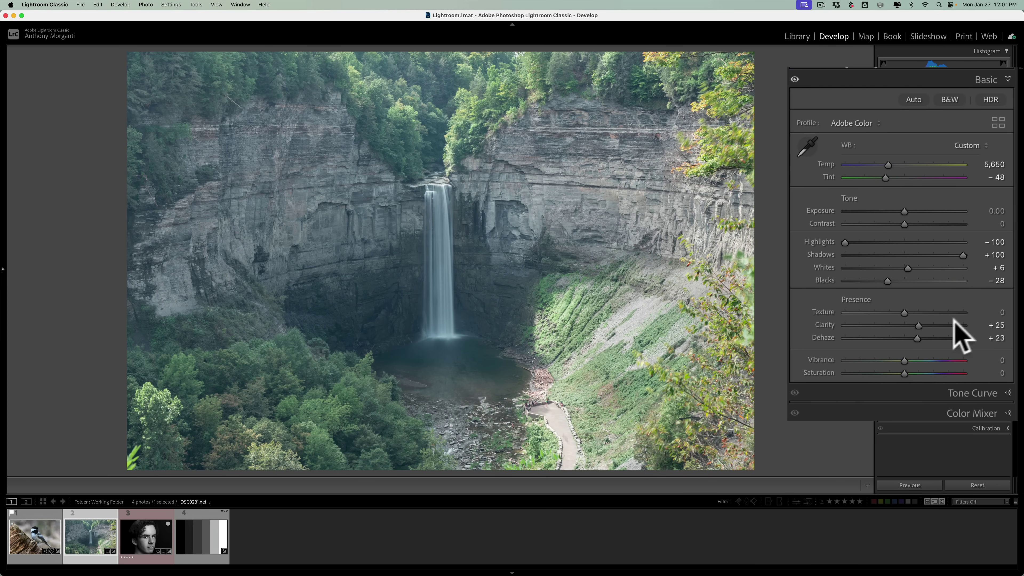
pyautogui.doubleClick(825, 325)
pyautogui.doubleClick(823, 338)
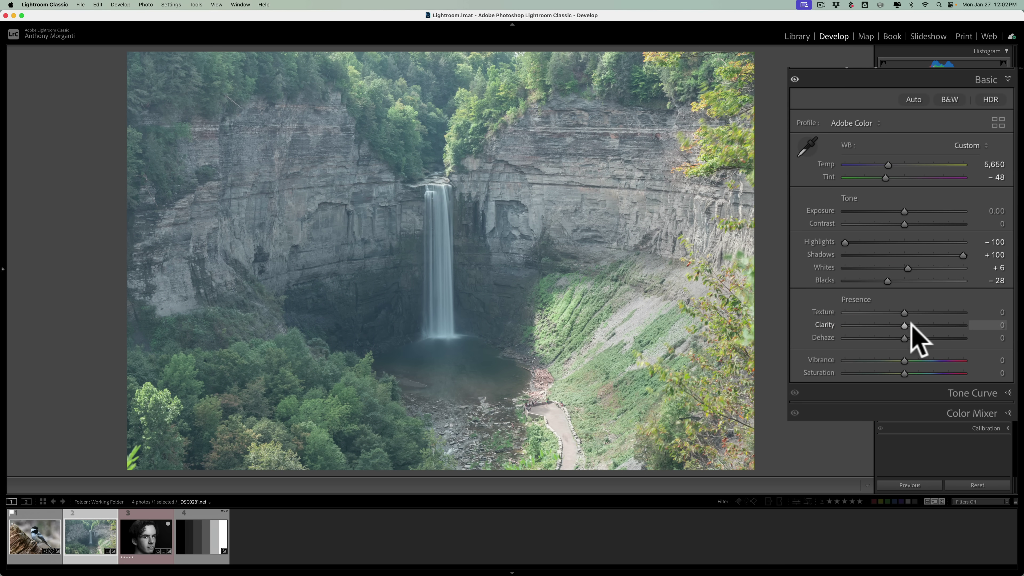
# Set Clarity to +39 and Dehaze to +29 on the waterfall photo.
pyautogui.moveTo(903, 322); pyautogui.dragTo(920, 324)
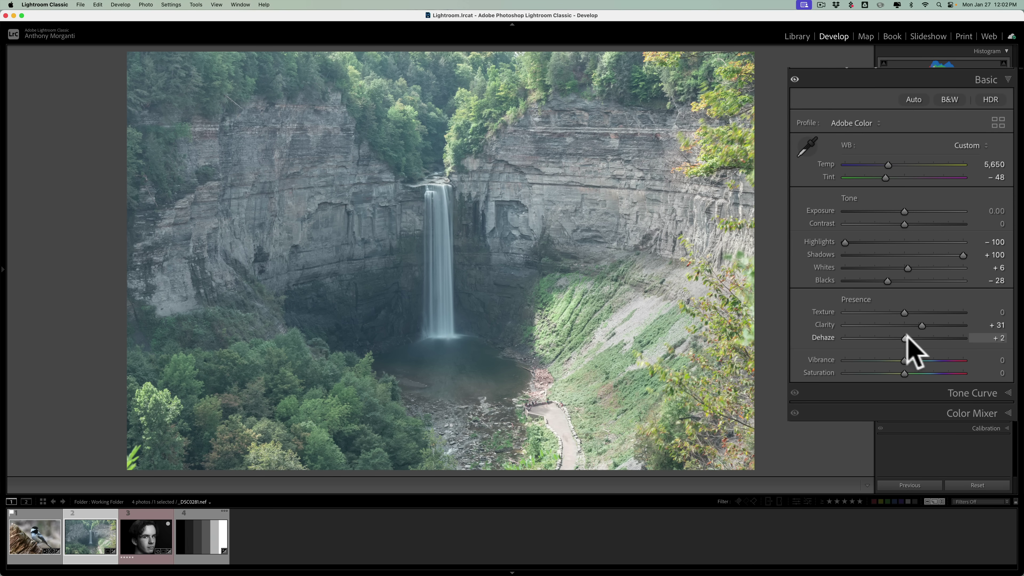
pyautogui.moveTo(904, 338); pyautogui.dragTo(927, 310)
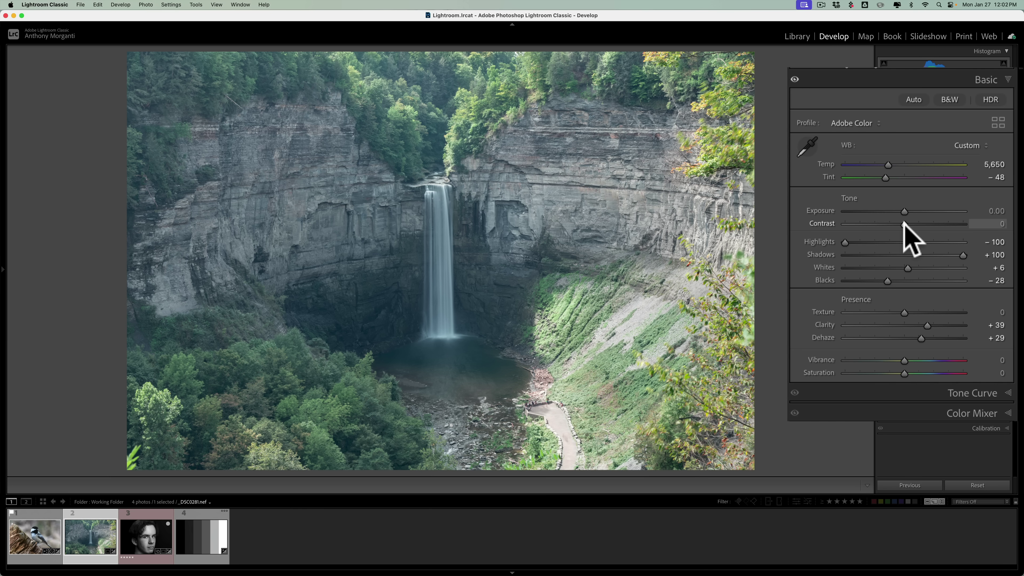
# Set Contrast to +35 on the waterfall photo.
pyautogui.moveTo(903, 223); pyautogui.dragTo(924, 223)
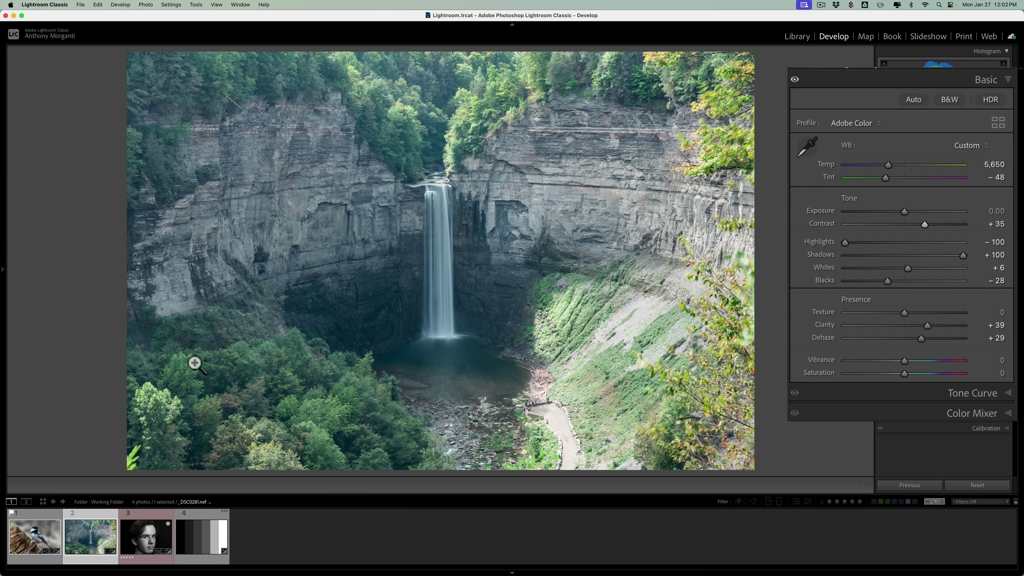
# Open the bird photo and enlarge the bird's head and chest.
pyautogui.click(31, 542)
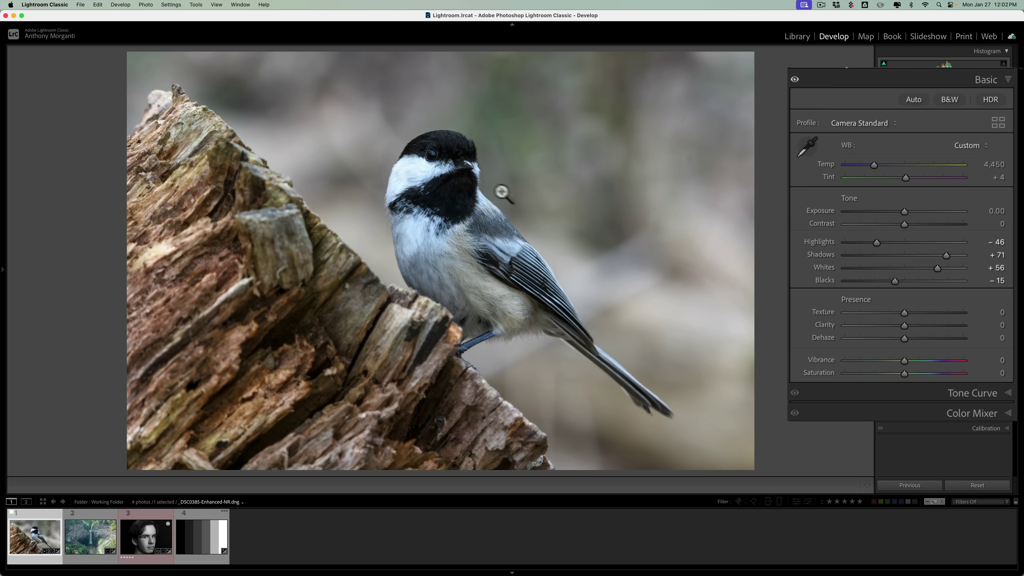
pyautogui.press('super')
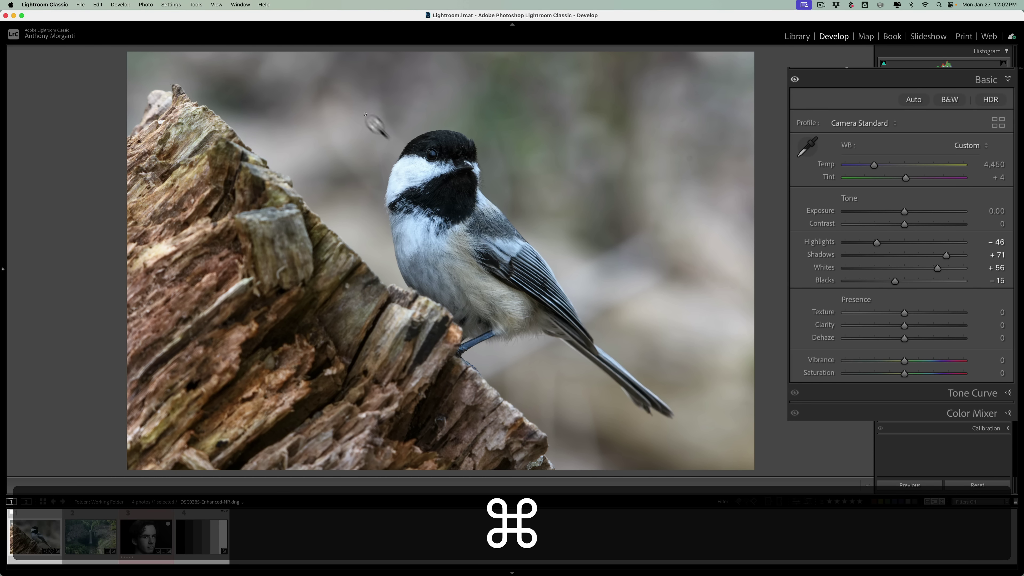
pyautogui.moveTo(365, 115); pyautogui.dragTo(557, 312)
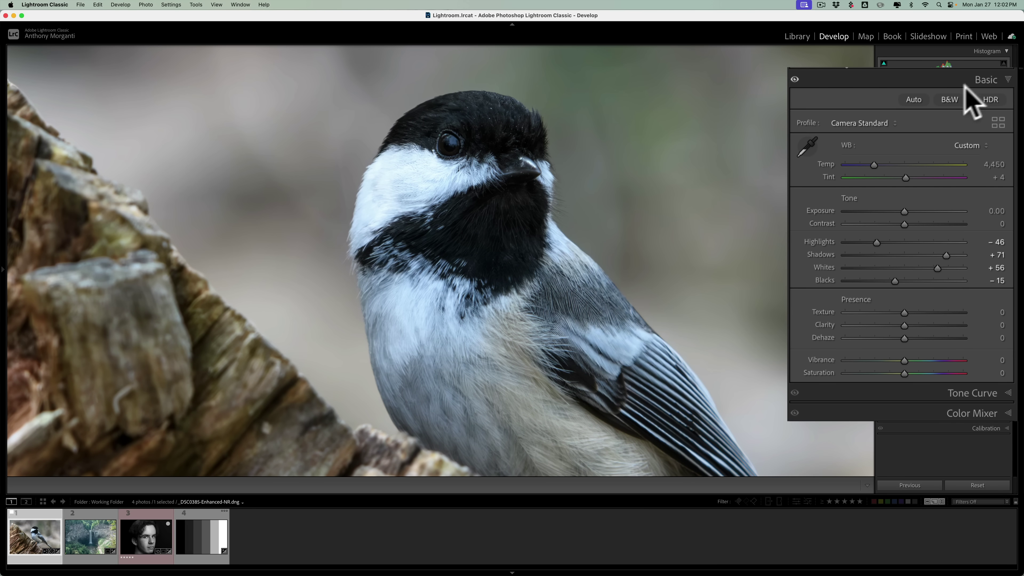
# Try a Sharpening Amount of 150 on the bird, inspect the feathers, and reset the Amount to 0.
pyautogui.click(979, 80)
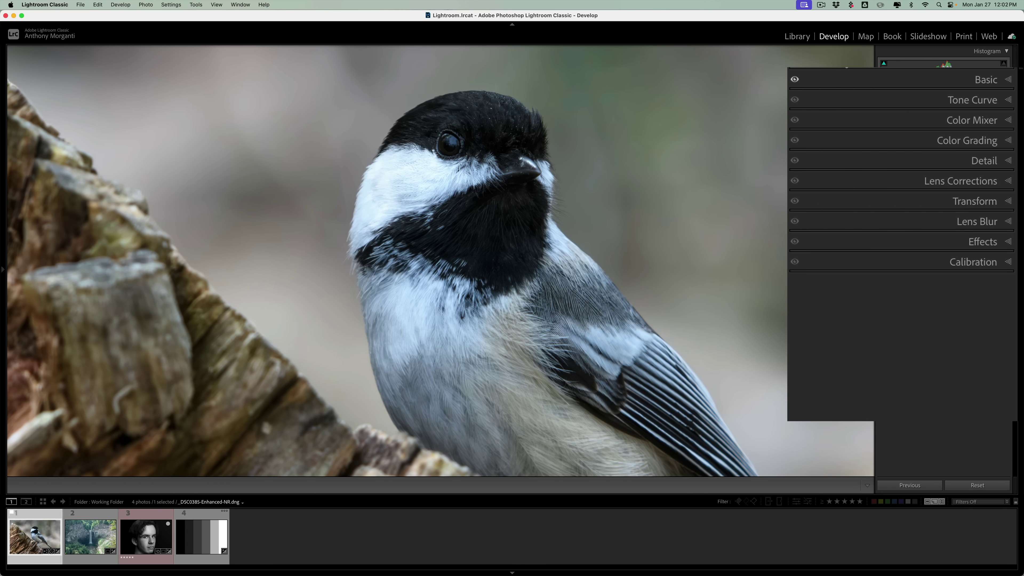
pyautogui.click(984, 161)
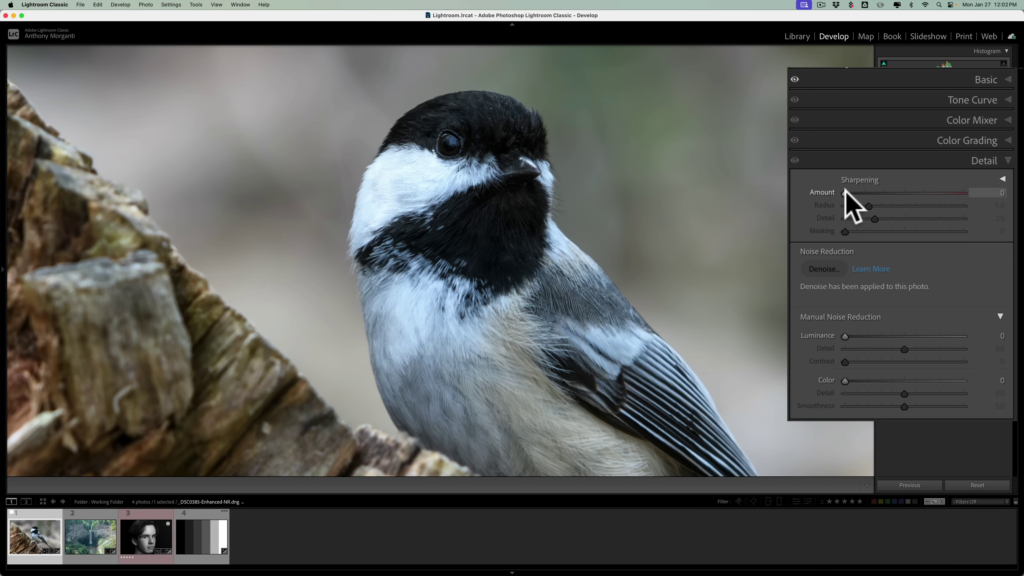
pyautogui.moveTo(845, 192); pyautogui.dragTo(992, 201)
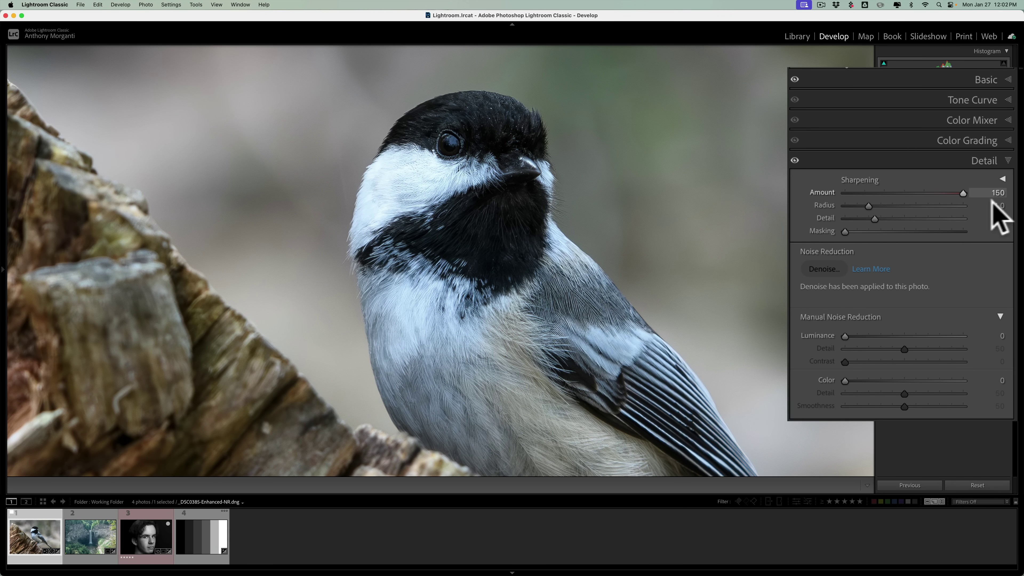
pyautogui.click(559, 299)
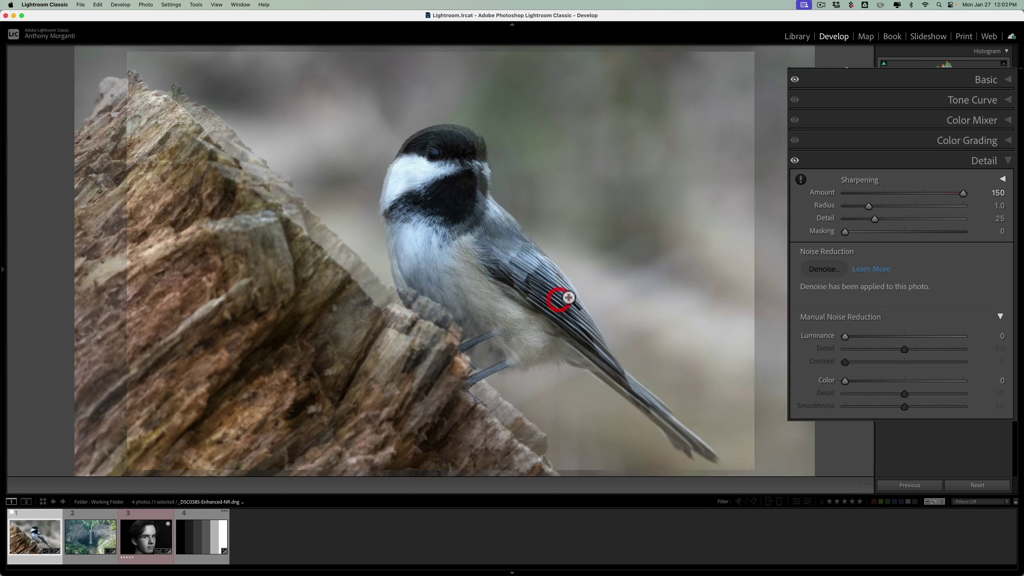
pyautogui.click(486, 240)
pyautogui.moveTo(470, 186); pyautogui.dragTo(487, 240)
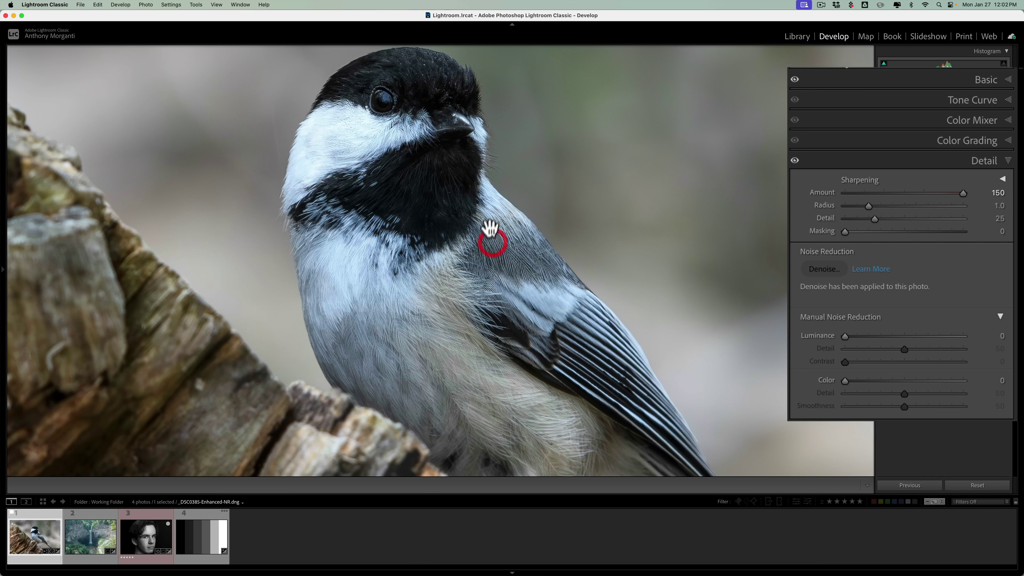
pyautogui.doubleClick(963, 193)
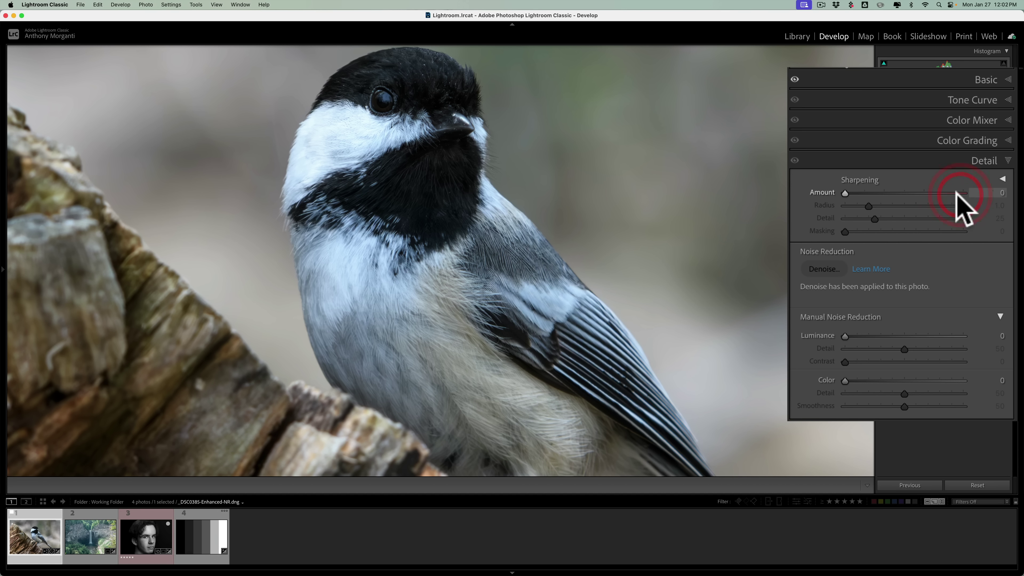
# Try Texture at +100 on the enlarged bird and lower it to +20.
pyautogui.click(983, 160)
pyautogui.click(993, 81)
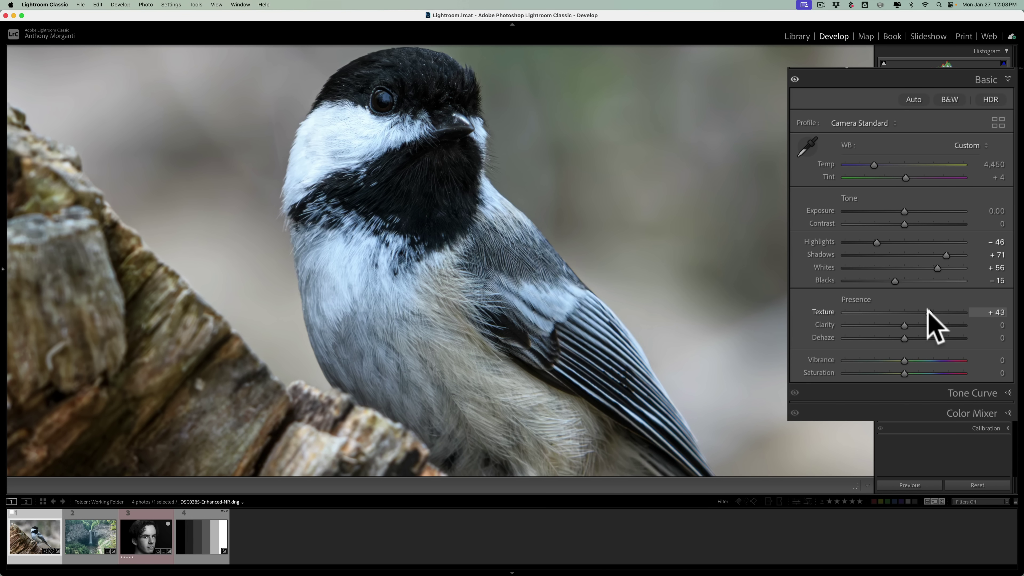
pyautogui.moveTo(915, 309); pyautogui.dragTo(990, 325)
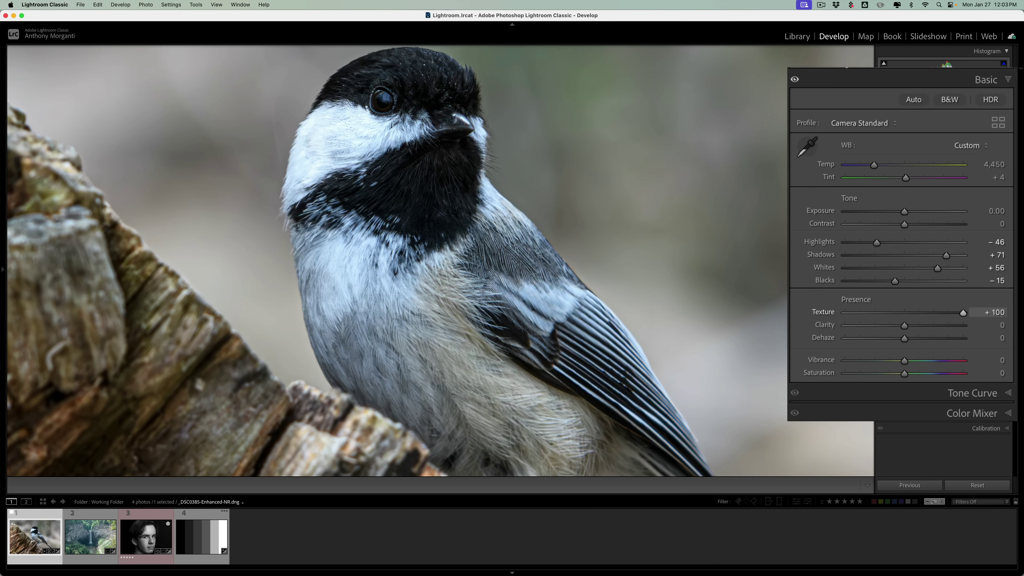
pyautogui.moveTo(963, 313); pyautogui.dragTo(916, 312)
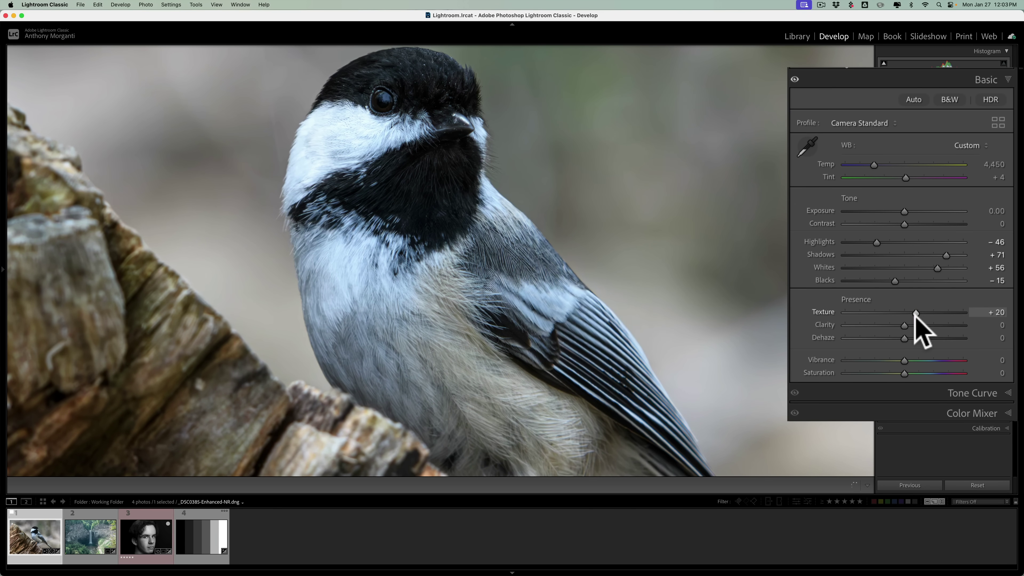
# Try Sharpening Amounts of 105 and 150 on the bird's feathers, and remove the sharpening again.
pyautogui.press('super+5')
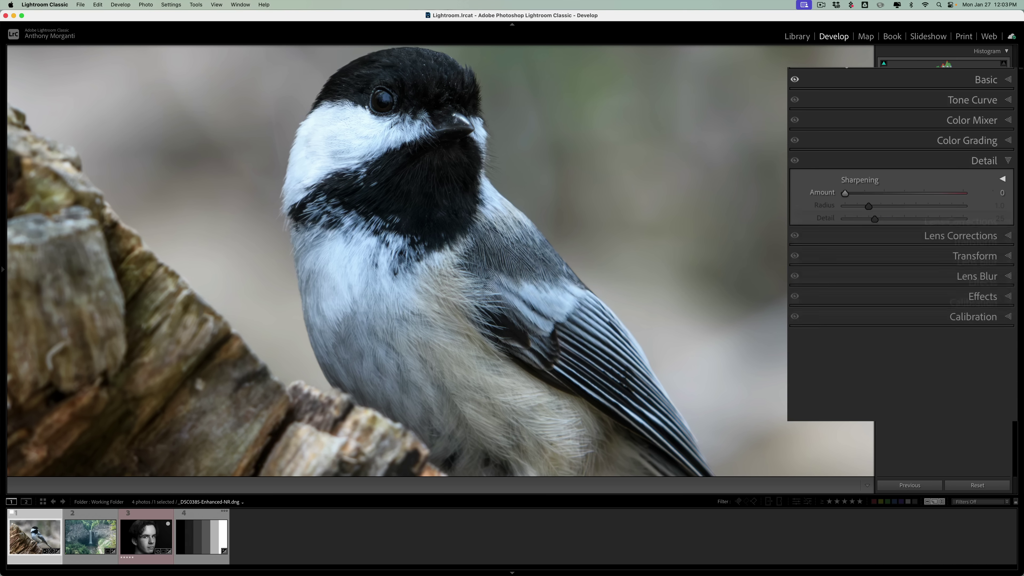
pyautogui.moveTo(846, 193); pyautogui.dragTo(927, 192)
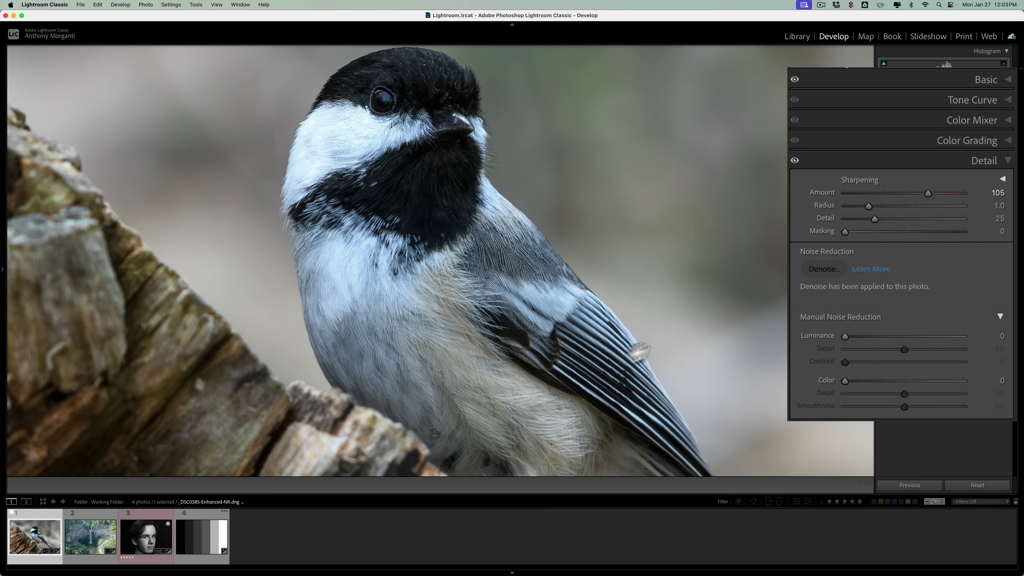
pyautogui.moveTo(926, 193); pyautogui.dragTo(987, 222)
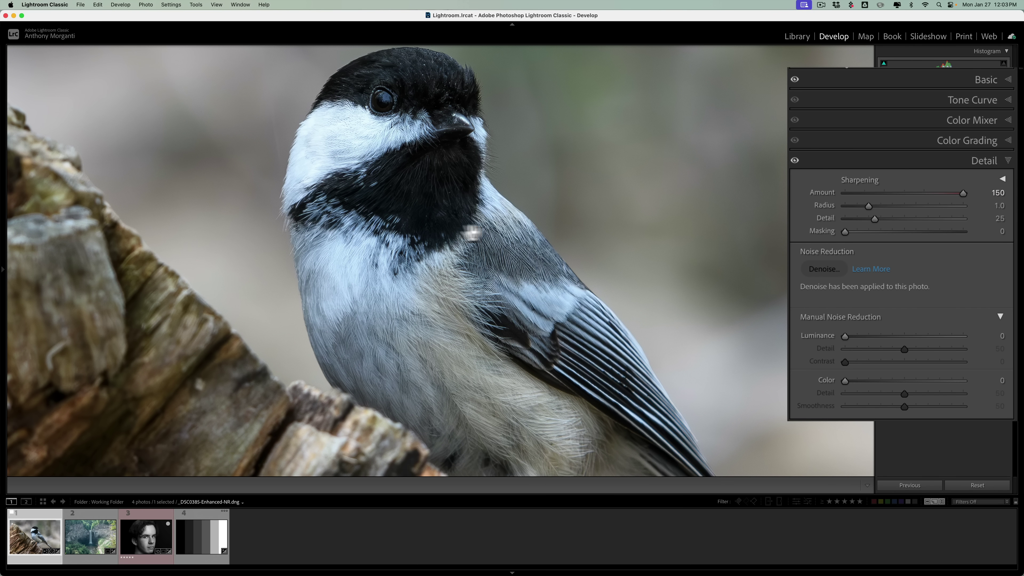
pyautogui.moveTo(534, 311); pyautogui.dragTo(485, 333)
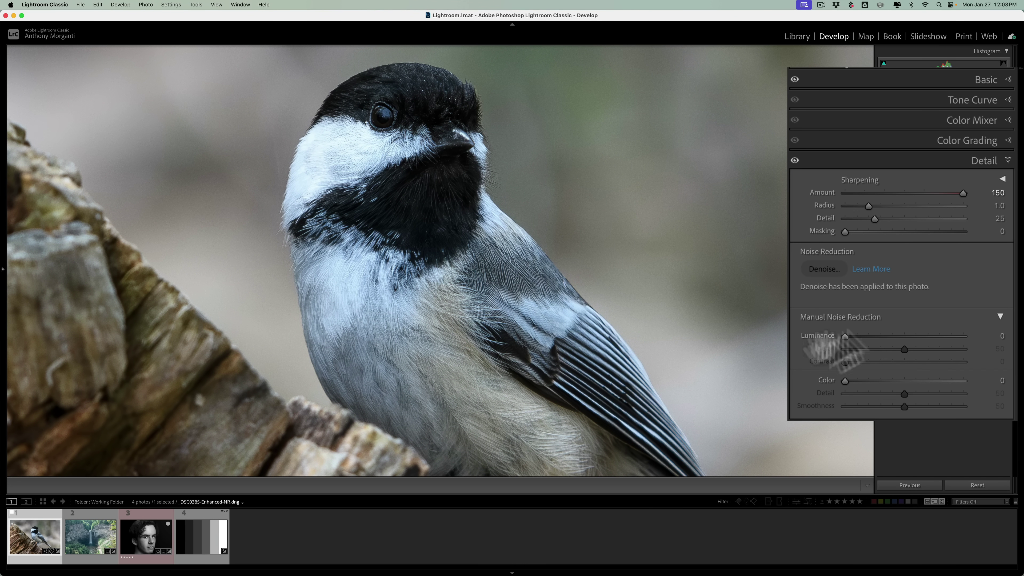
pyautogui.moveTo(962, 194); pyautogui.dragTo(880, 199)
# Compare Texture at +34 and +100 on the enlarged bird, and reduce it to +13.
pyautogui.click(982, 162)
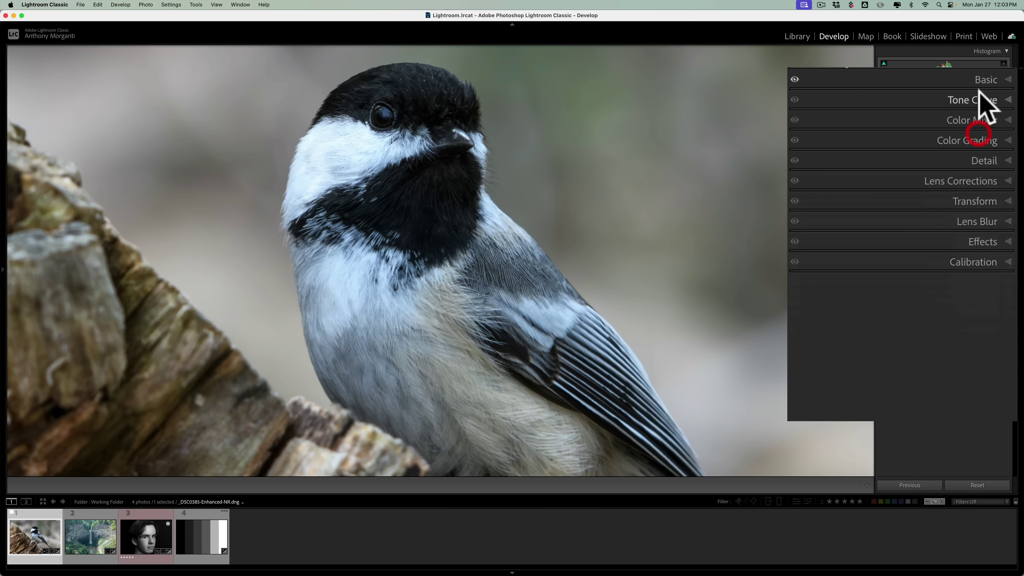
pyautogui.click(983, 81)
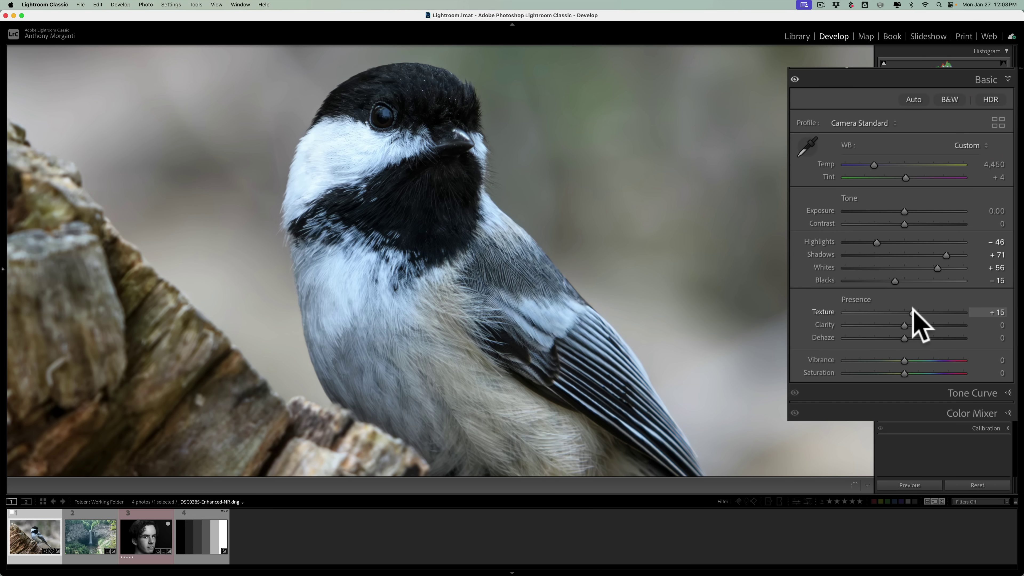
pyautogui.moveTo(924, 309)
pyautogui.mouseDown()
pyautogui.moveTo(908, 309)
pyautogui.moveTo(936, 309)
pyautogui.moveTo(907, 310)
pyautogui.moveTo(924, 310)
pyautogui.mouseUp()
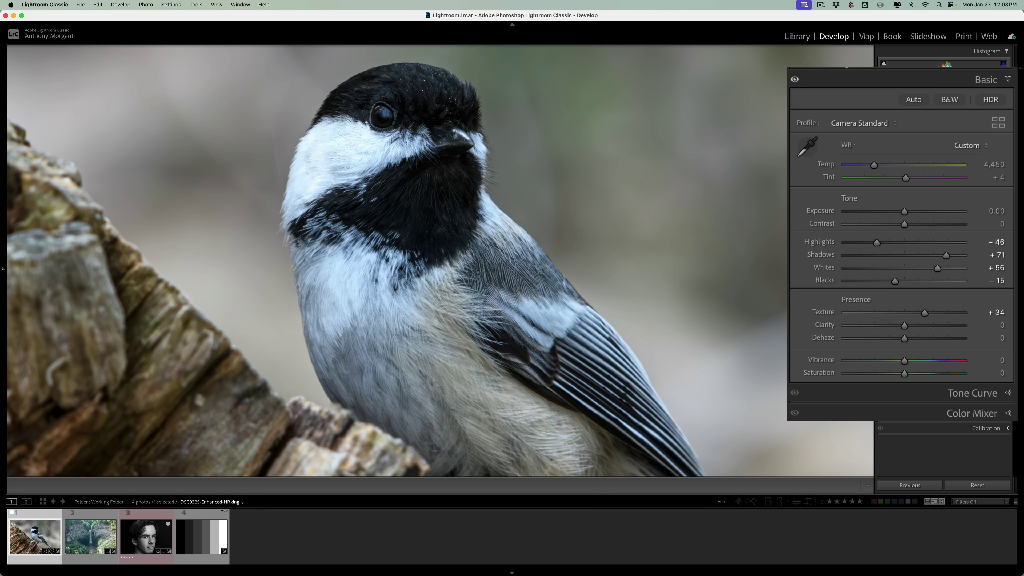
pyautogui.moveTo(924, 311); pyautogui.dragTo(970, 312)
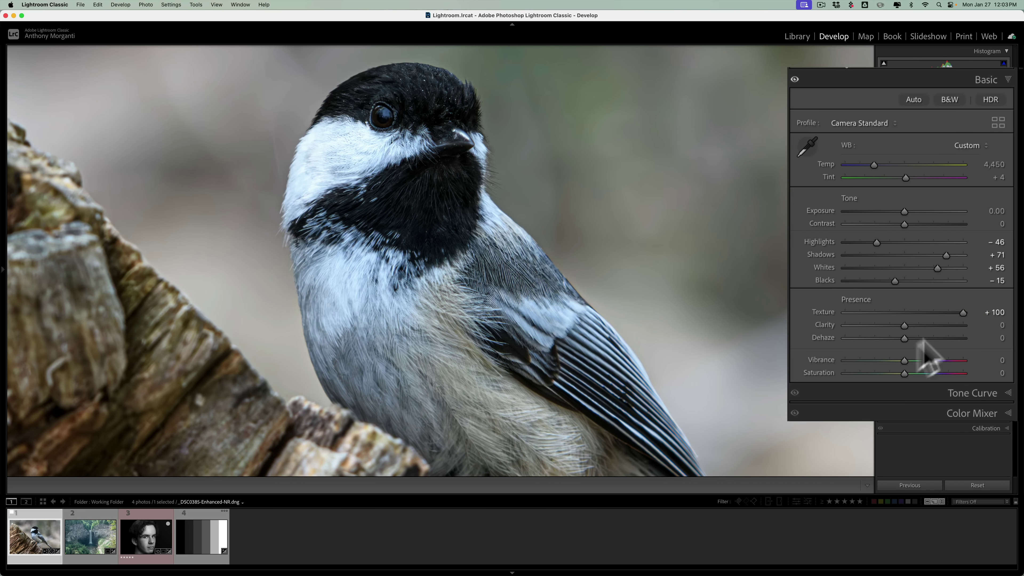
pyautogui.moveTo(962, 312); pyautogui.dragTo(923, 309)
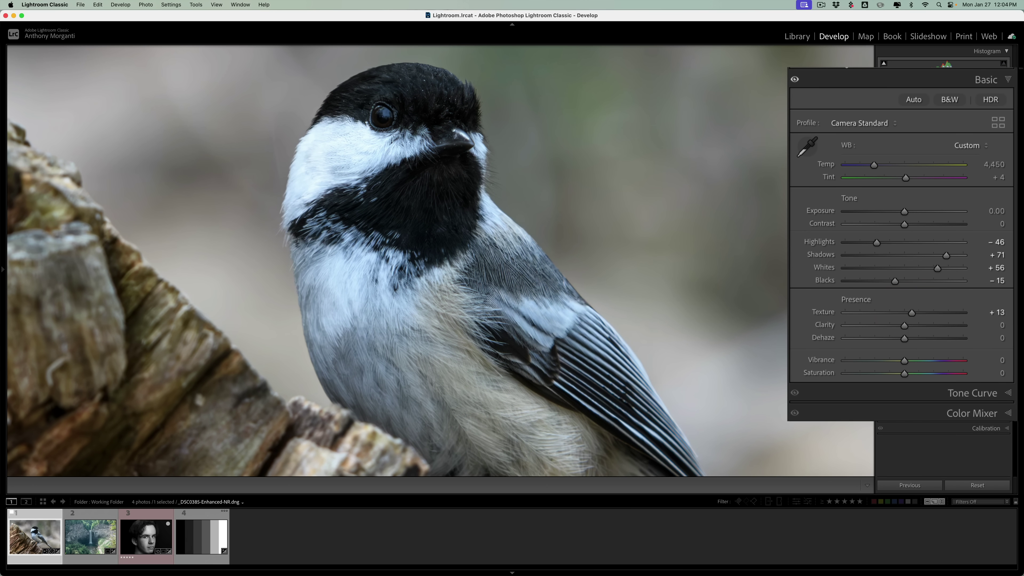
# Try a Sharpening Amount of 47, view the whole bird photo, and reset the Amount to 0.
pyautogui.click(971, 412)
pyautogui.moveTo(850, 194); pyautogui.dragTo(882, 191)
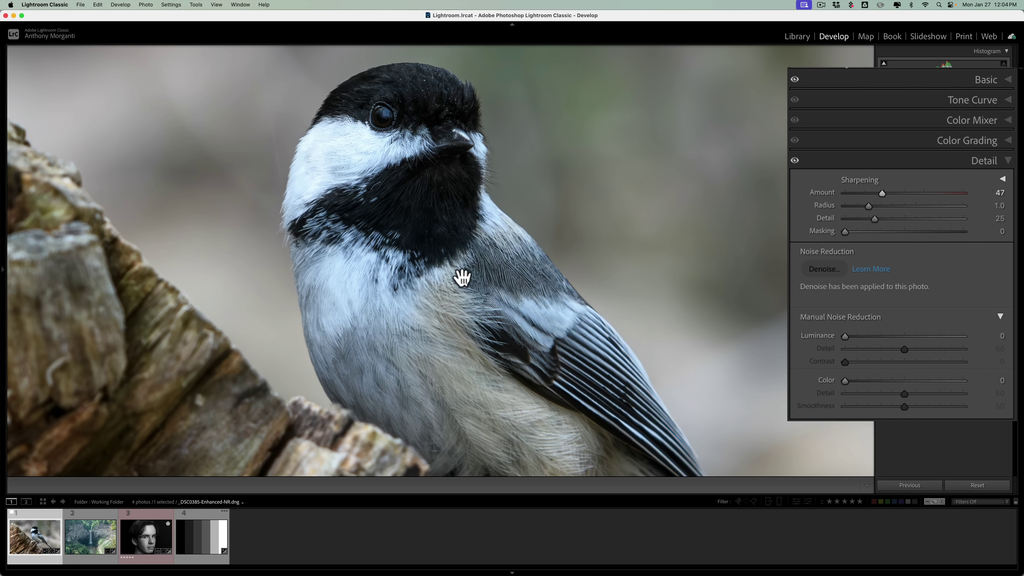
pyautogui.click(516, 205)
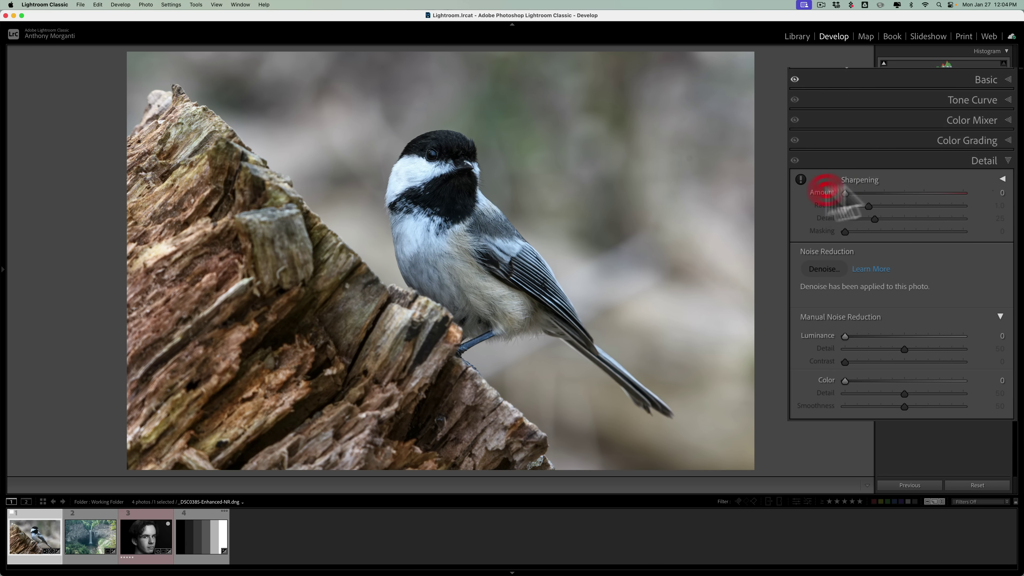
# Reset the global Texture to 0 and create a Select Subject mask covering the bird.
pyautogui.click(985, 146)
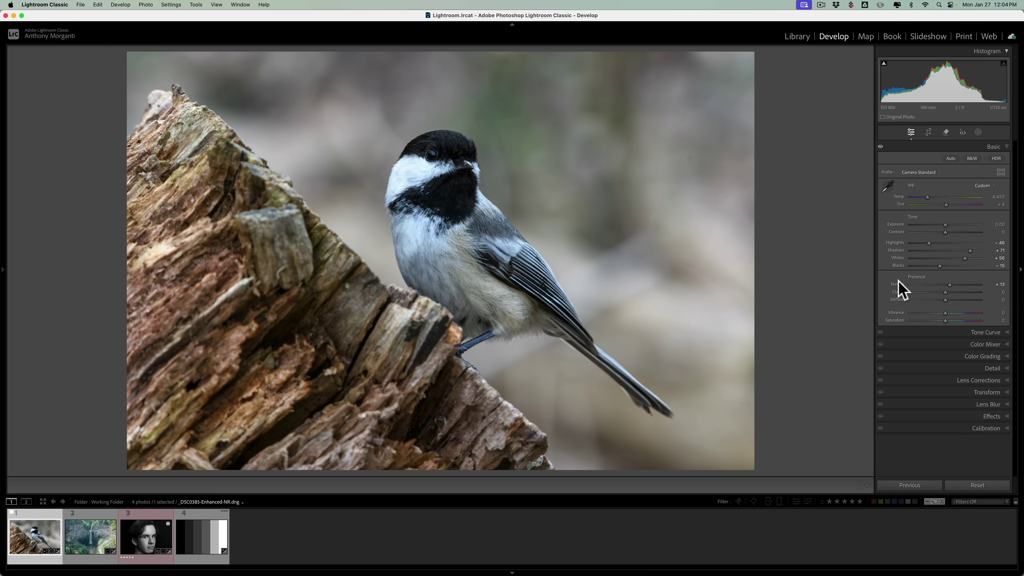
pyautogui.click(978, 133)
pyautogui.click(903, 161)
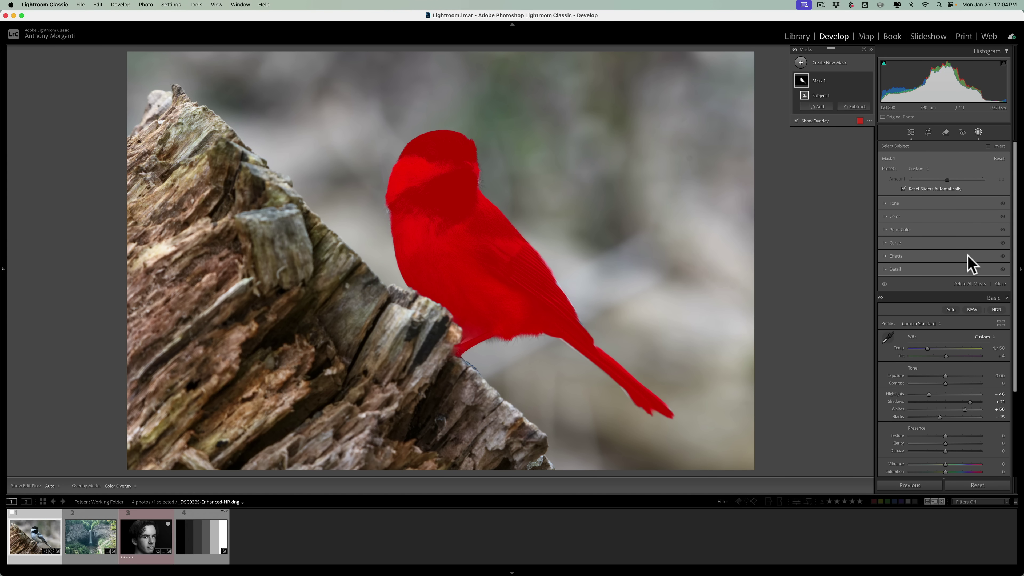
# Set Texture to 22 and Sharpness to 47 on the bird mask, and leave masking.
pyautogui.click(990, 239)
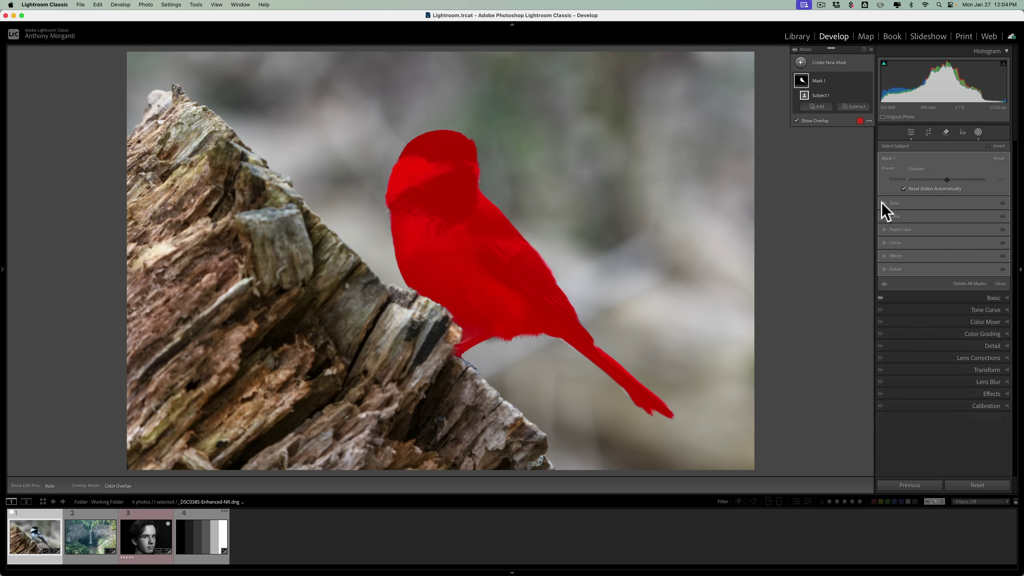
pyautogui.click(884, 255)
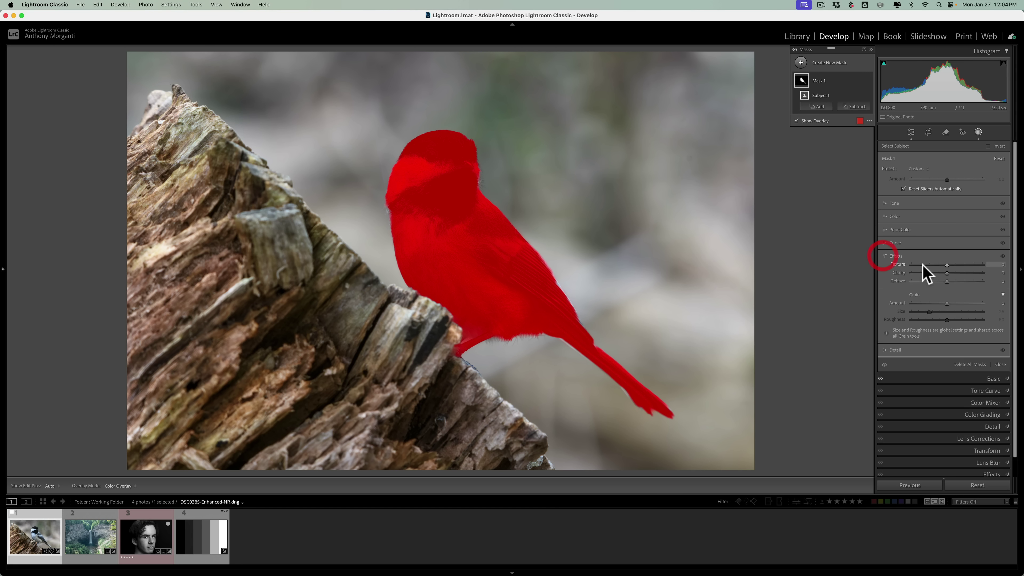
pyautogui.moveTo(946, 264); pyautogui.dragTo(894, 252)
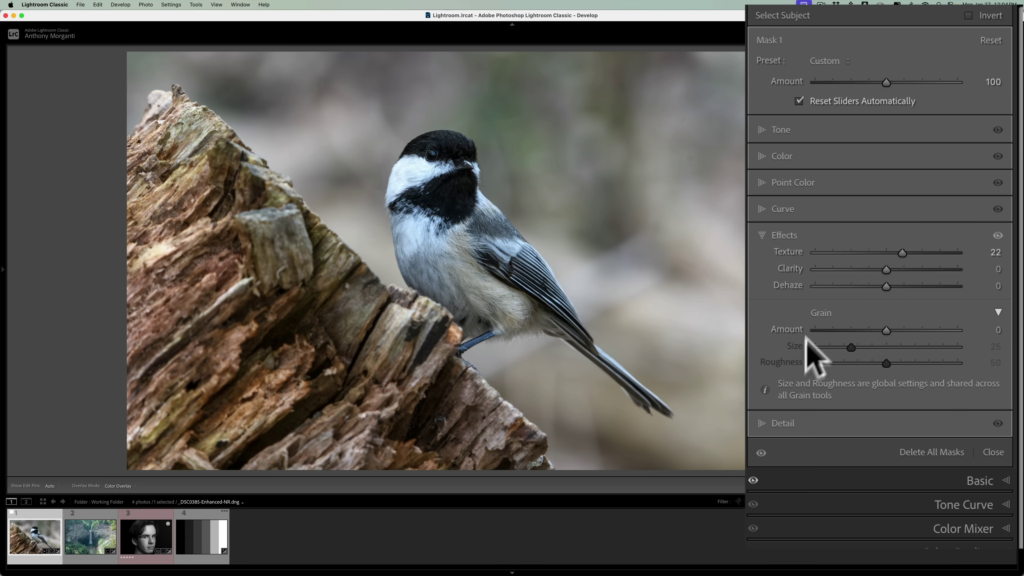
pyautogui.click(757, 423)
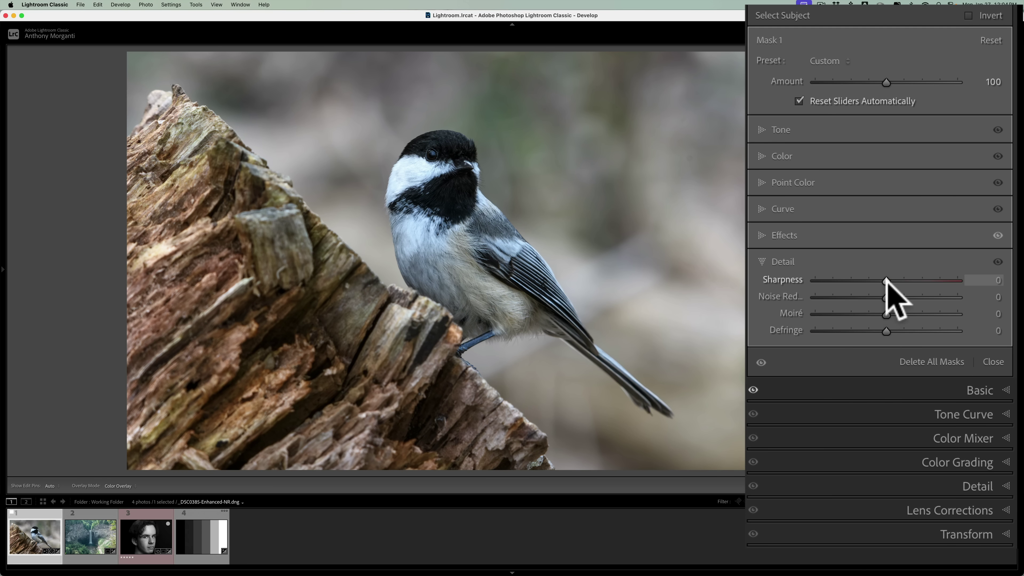
pyautogui.moveTo(885, 279); pyautogui.dragTo(919, 280)
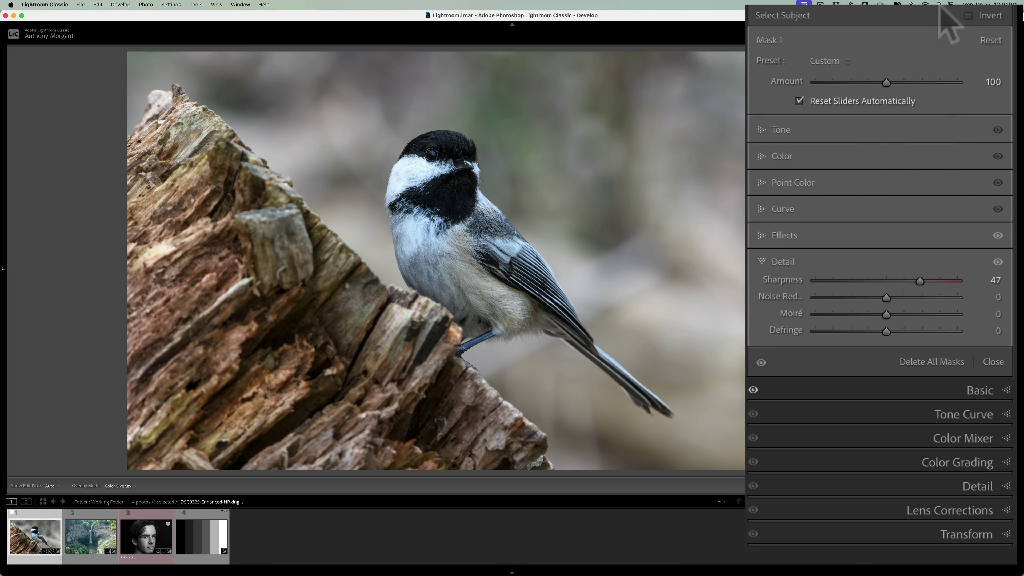
pyautogui.click(978, 133)
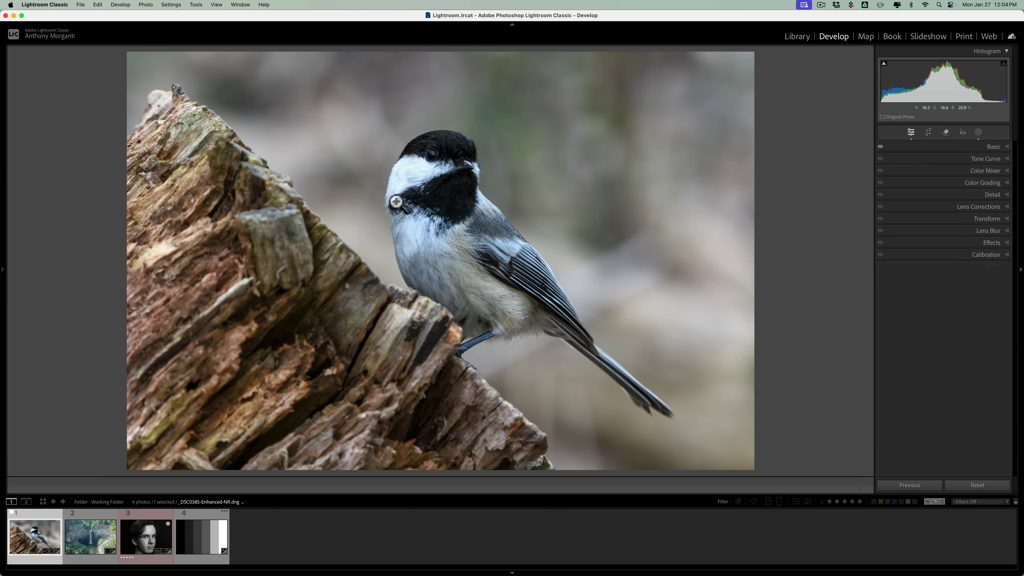